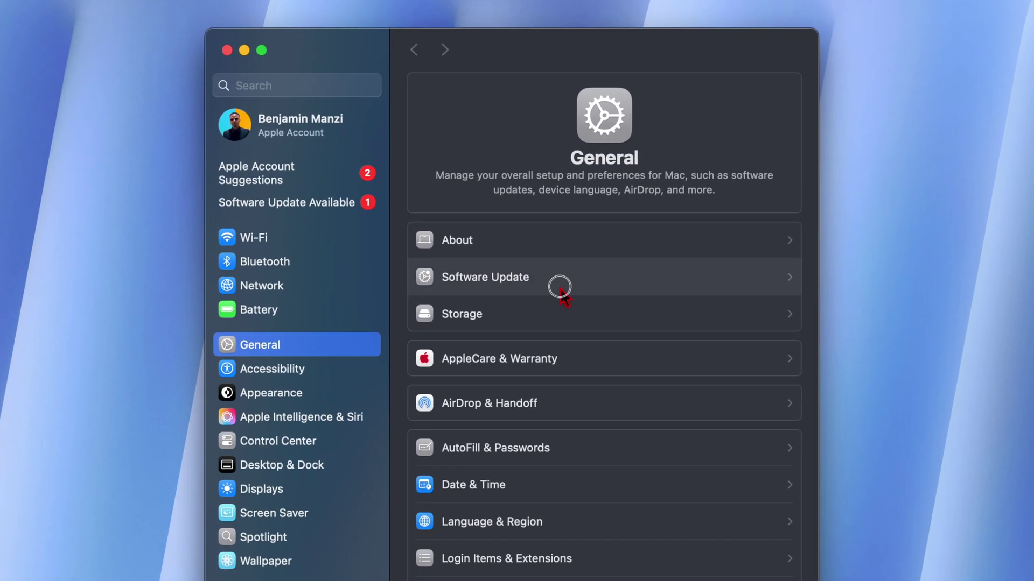
# Step: Show the details of the available macOS Sequoia 15.3 Beta 2 update (2.09 GB) under Software Update
pyautogui.click(560, 288)
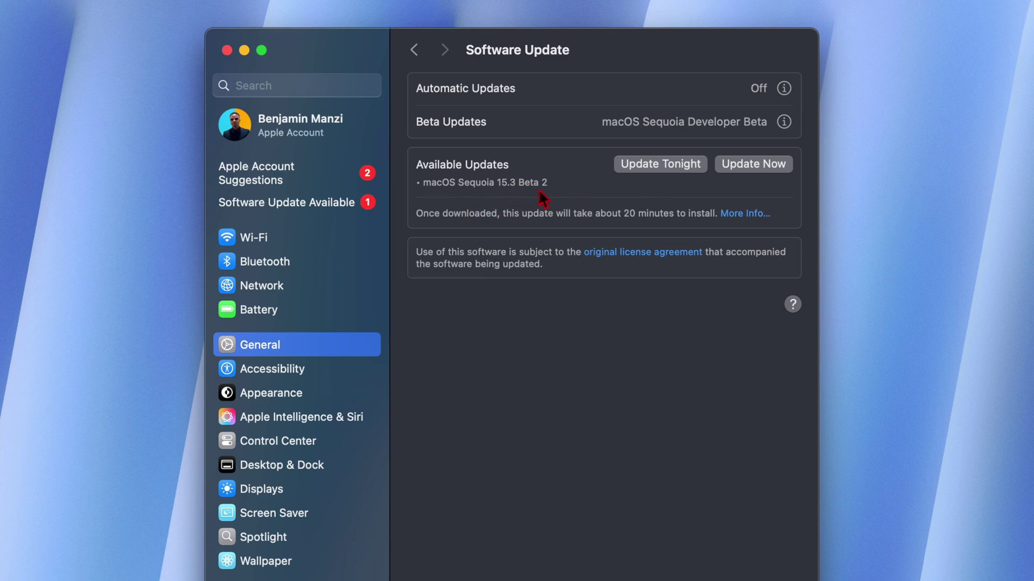
pyautogui.click(745, 214)
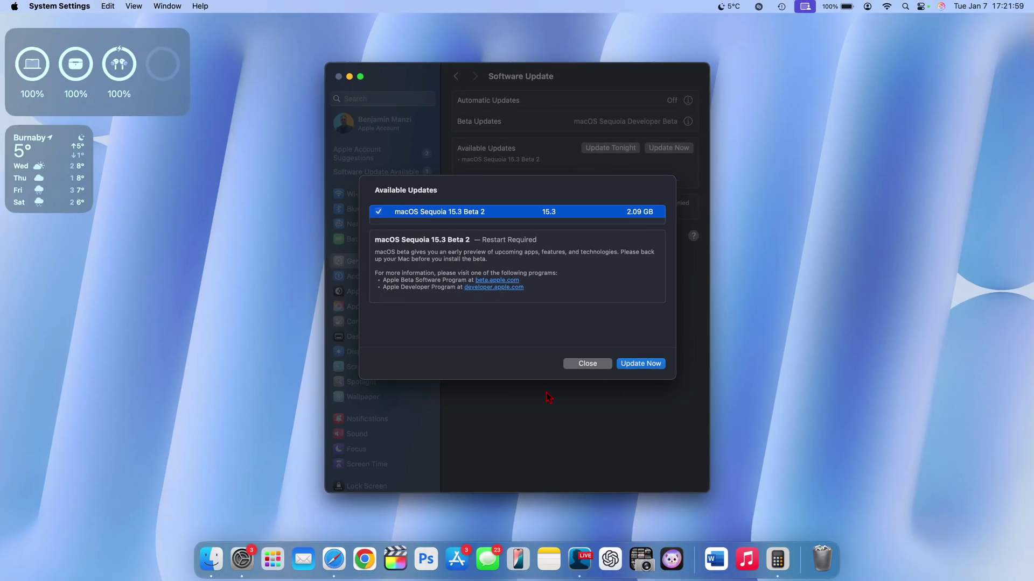
pyautogui.click(334, 559)
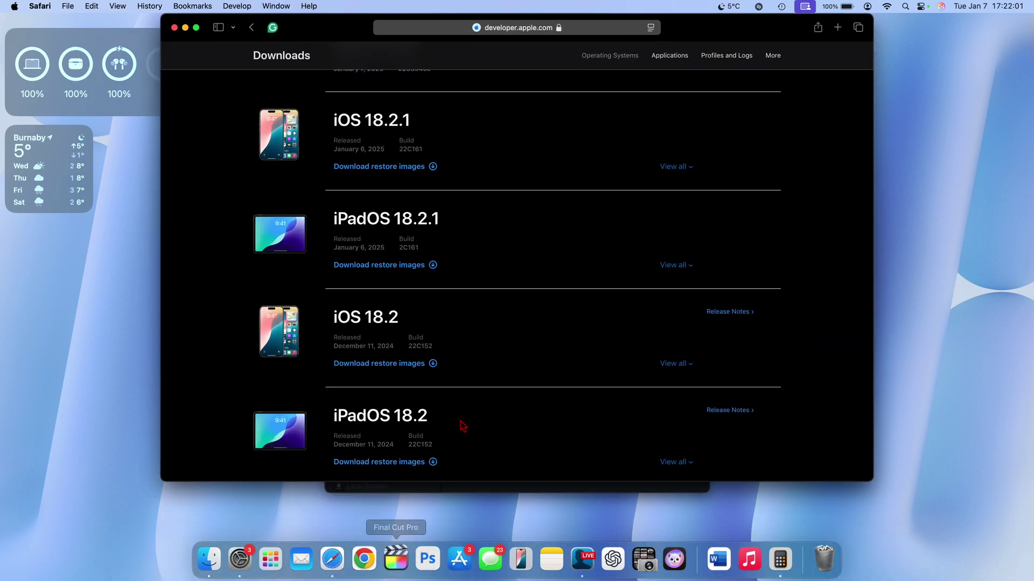
pyautogui.scroll(10, 431, 254)
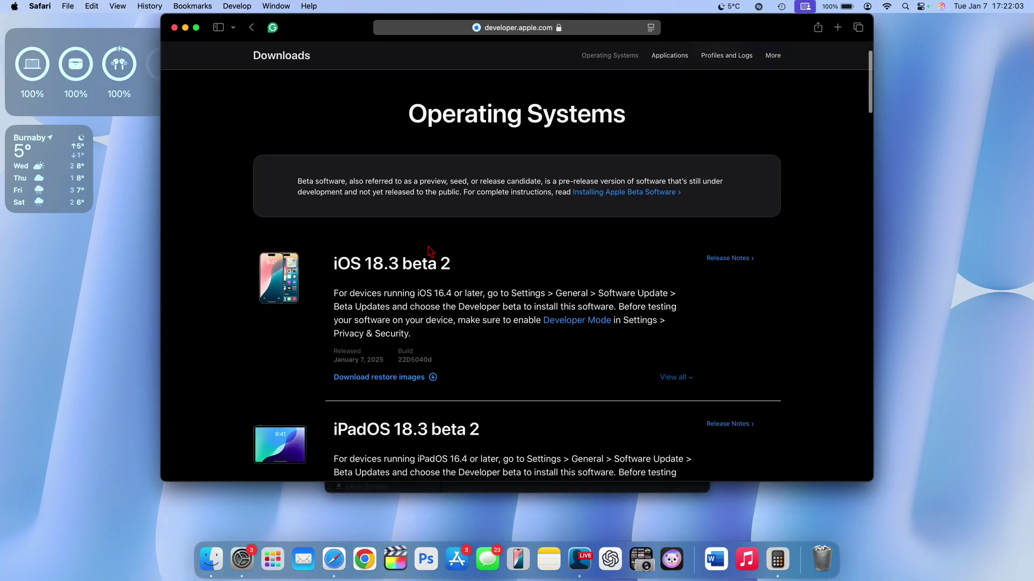
pyautogui.scroll(-5, 425, 259)
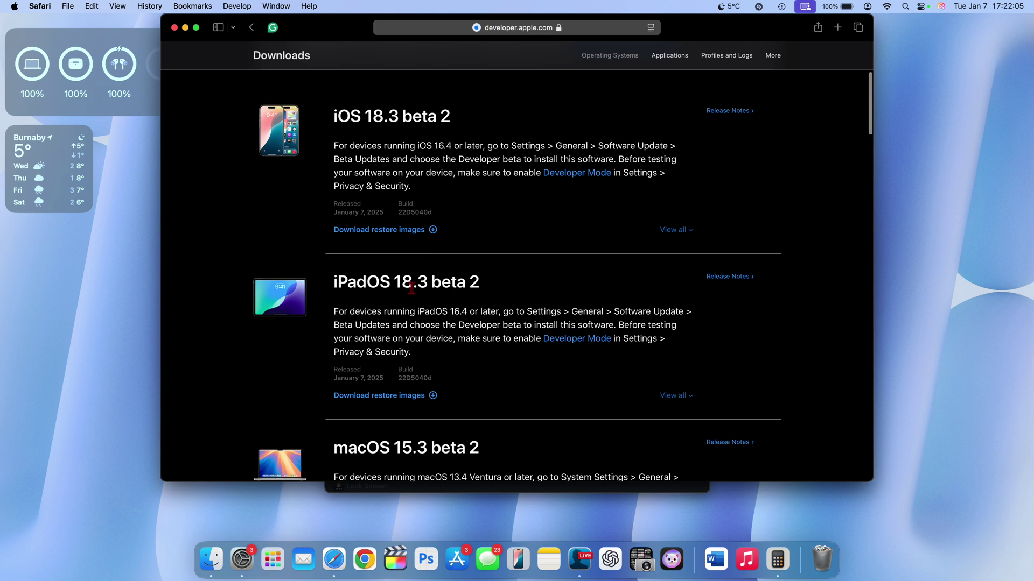
pyautogui.scroll(-6, 412, 288)
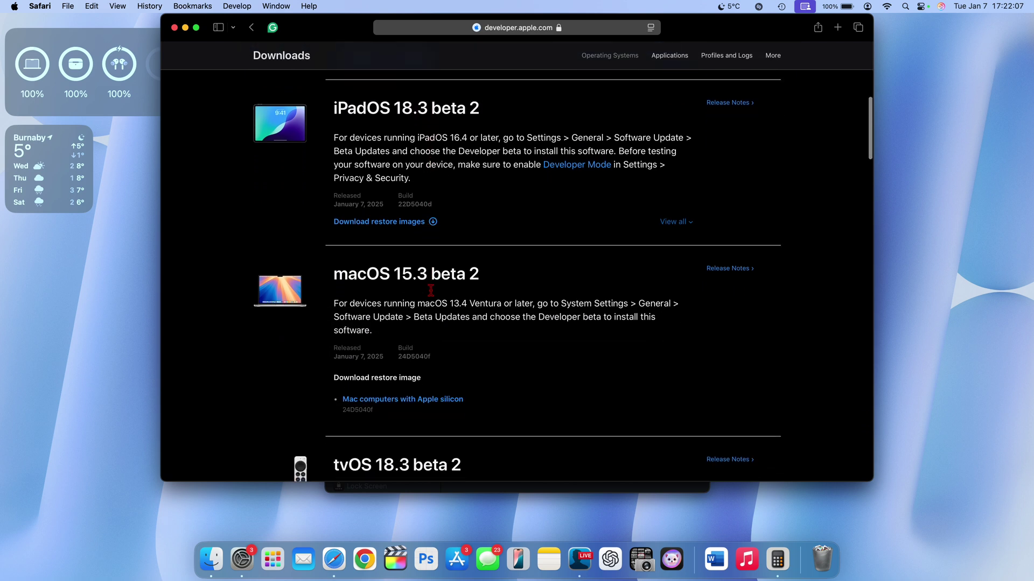
pyautogui.scroll(-4, 432, 296)
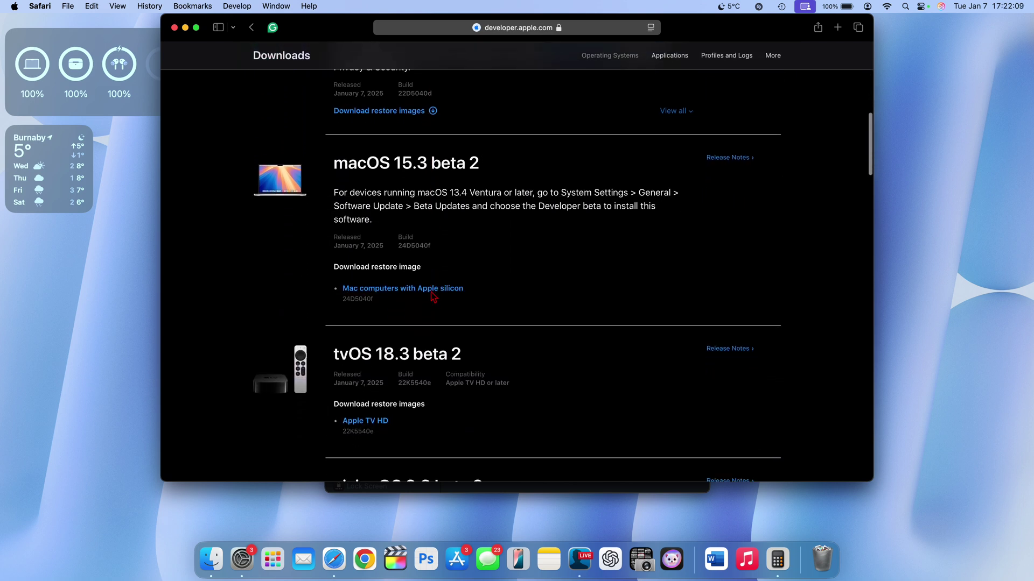
pyautogui.scroll(-7, 433, 296)
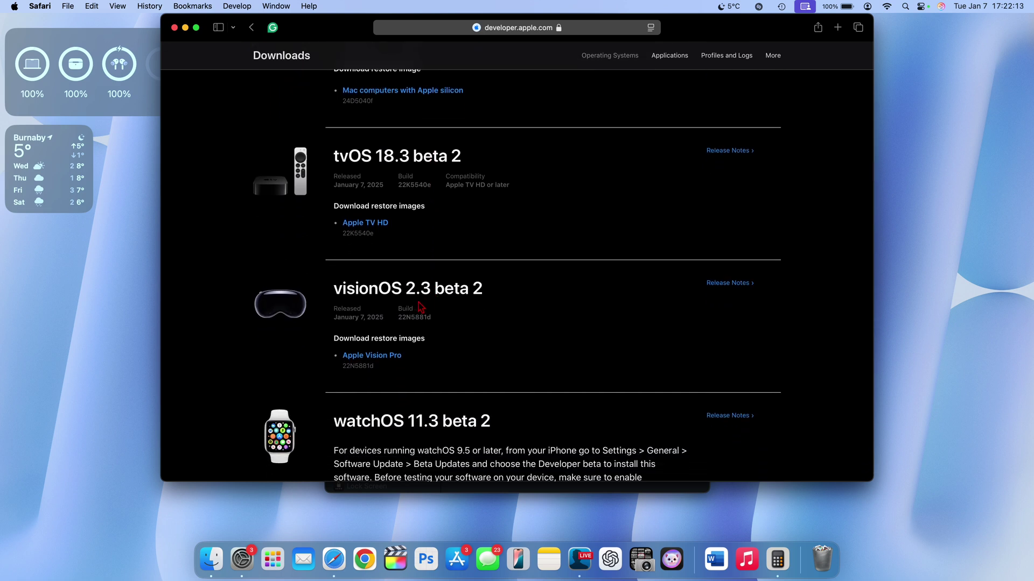
pyautogui.scroll(-4, 412, 318)
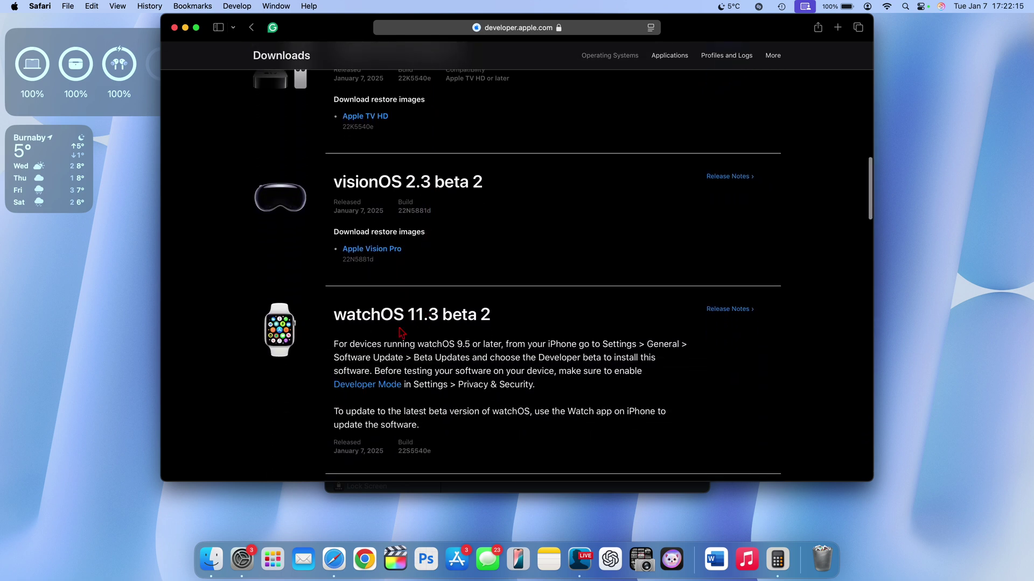
pyautogui.scroll(-8, 401, 332)
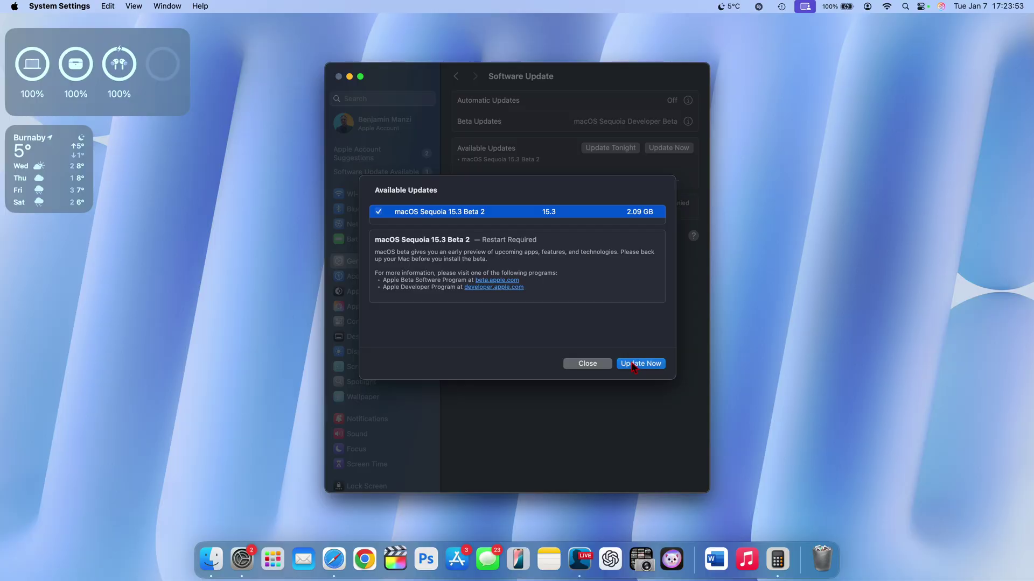
# Step: Start the macOS Sequoia 15.3 Beta 2 update and agree to the beta license
pyautogui.click(635, 364)
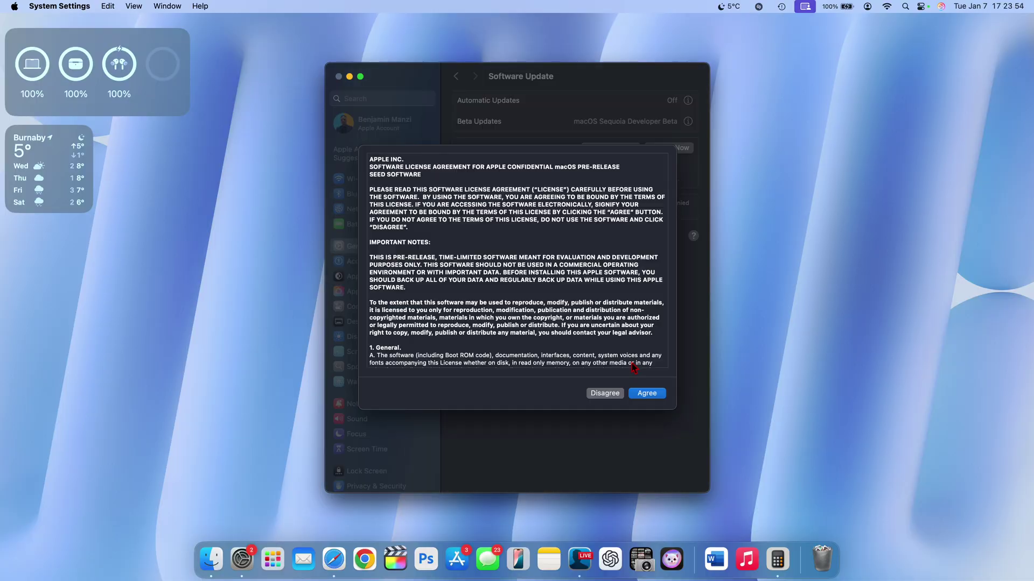
pyautogui.click(643, 396)
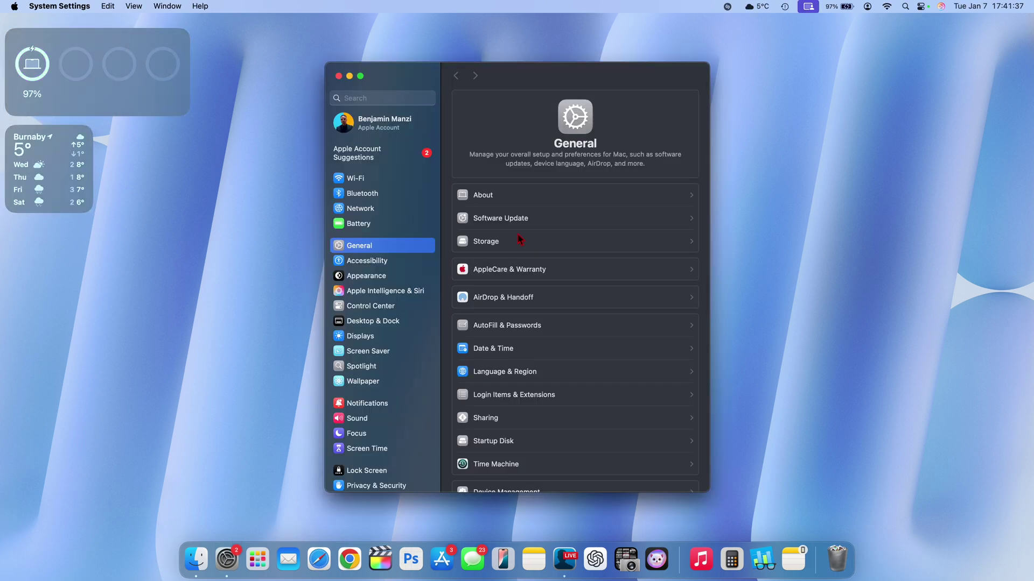
# Step: Show the macOS details in General > Storage, confirming build 24D5040f and Apple Intelligence at 5.5 GB
pyautogui.click(517, 240)
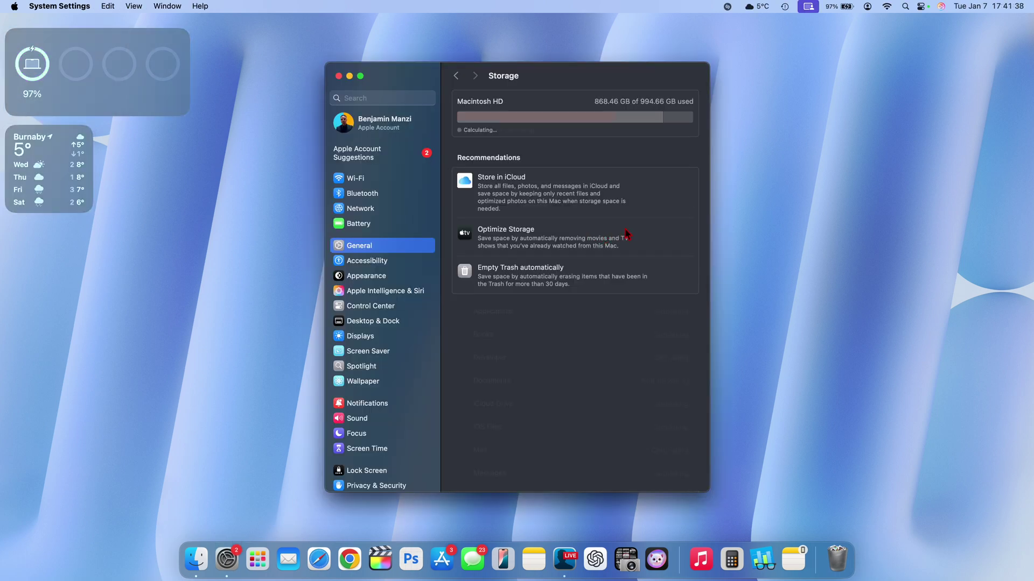
pyautogui.scroll(-5, 614, 234)
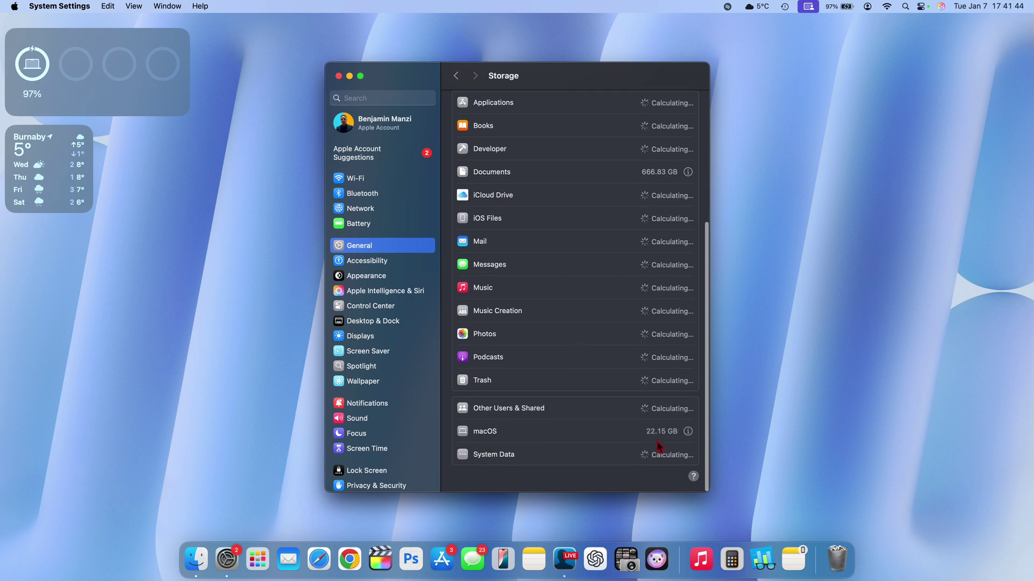
pyautogui.click(688, 432)
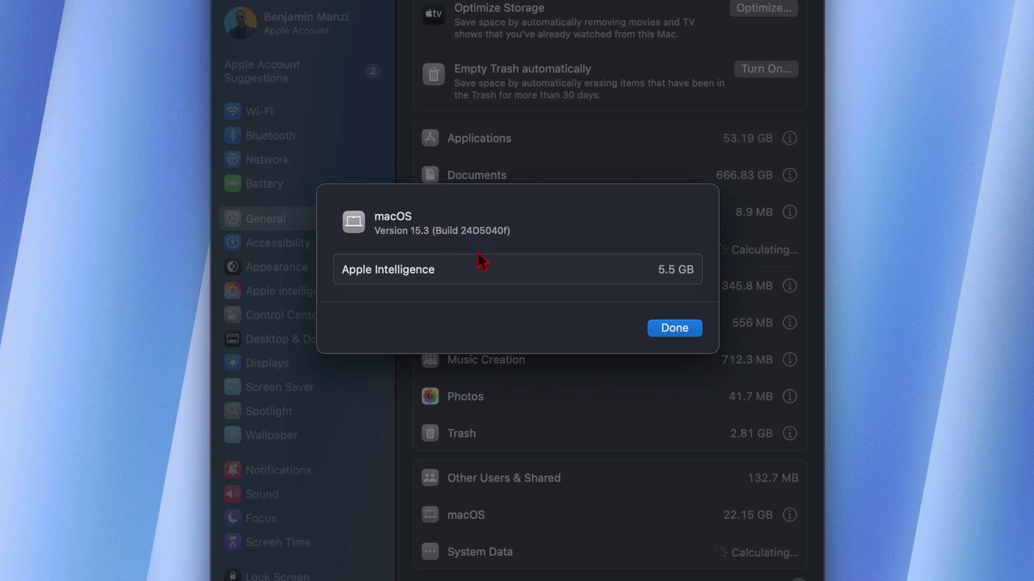
pyautogui.click(505, 231)
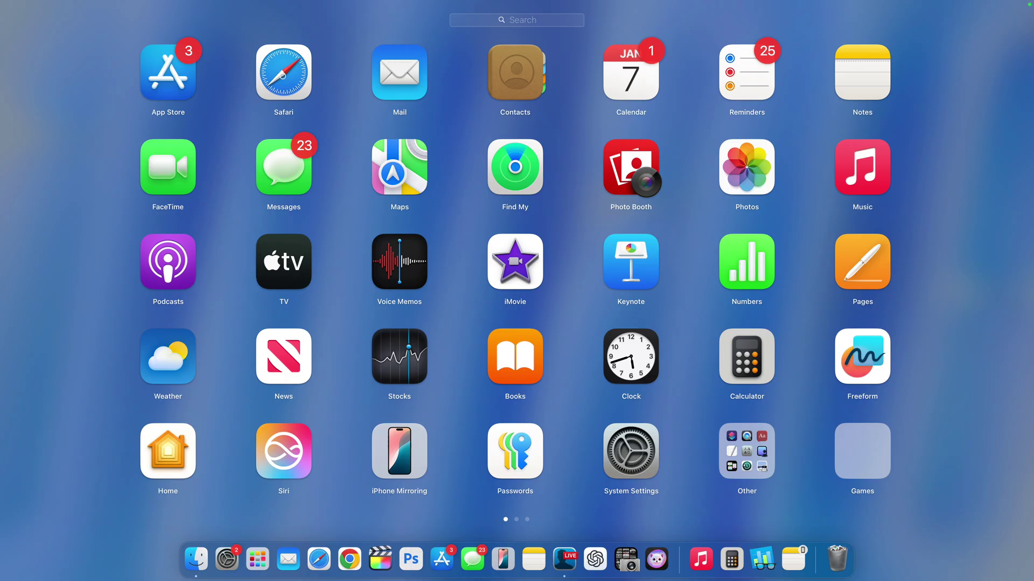
# Step: Launch Safari from Launchpad and show its About Safari window
pyautogui.hscroll(5, 283, 72)
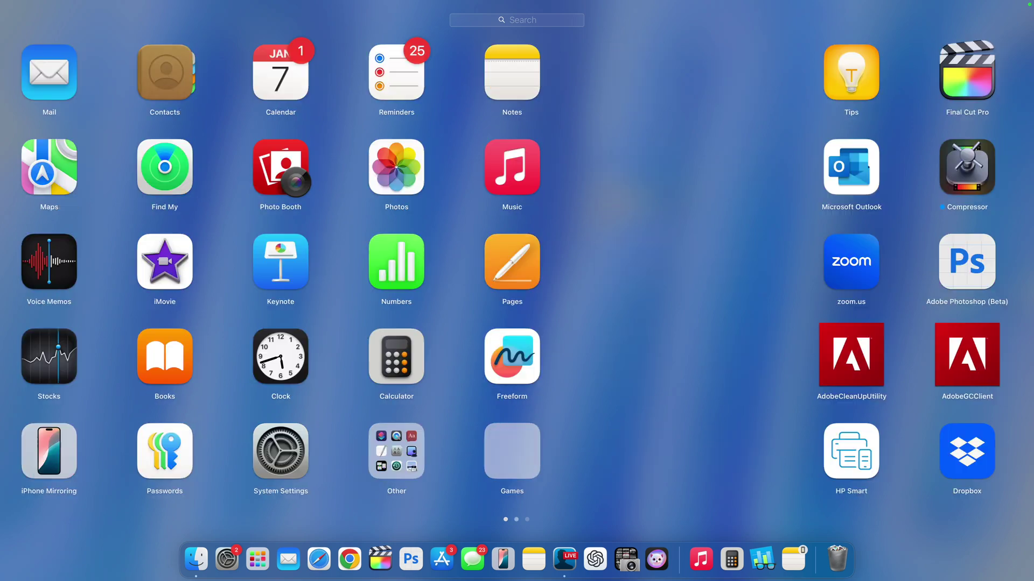
pyautogui.hscroll(2, 517, 269)
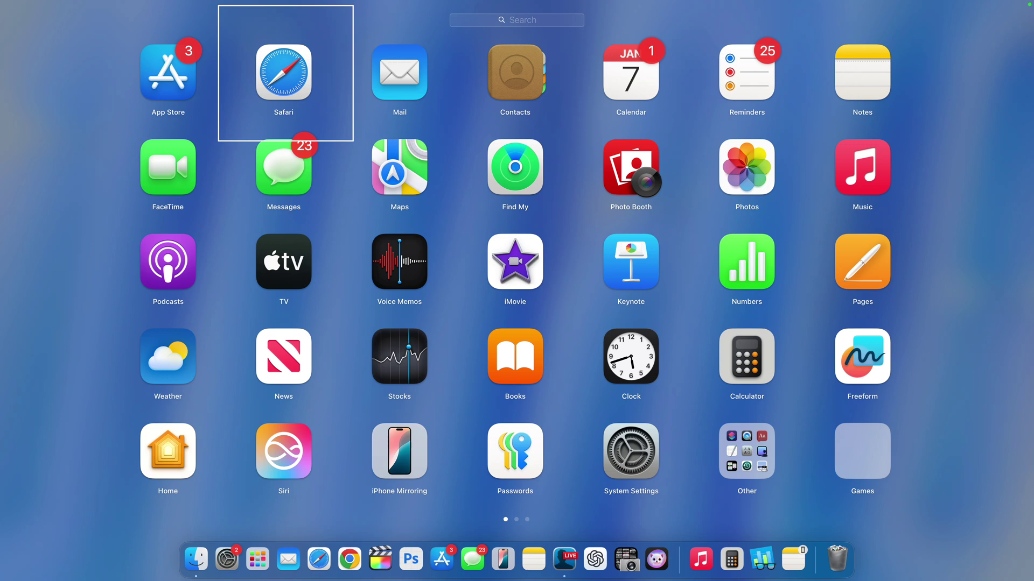
pyautogui.click(282, 82)
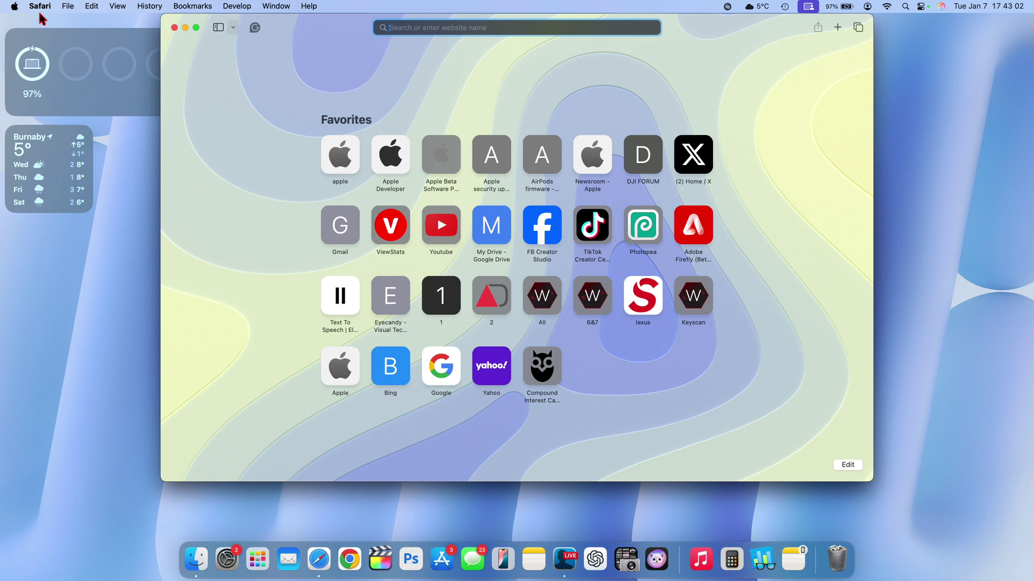
pyautogui.click(40, 6)
pyautogui.click(40, 6)
pyautogui.click(39, 6)
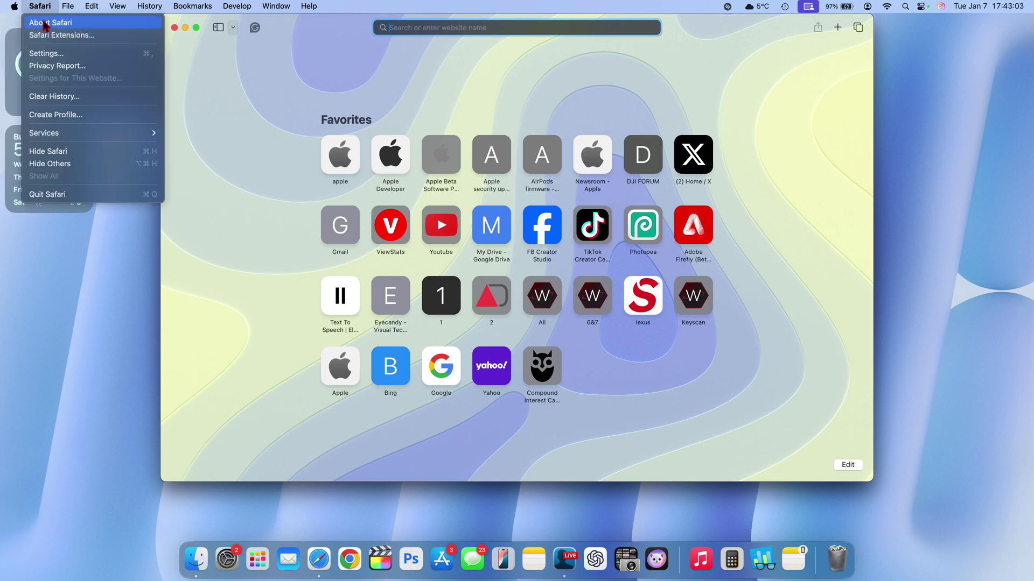
pyautogui.click(48, 24)
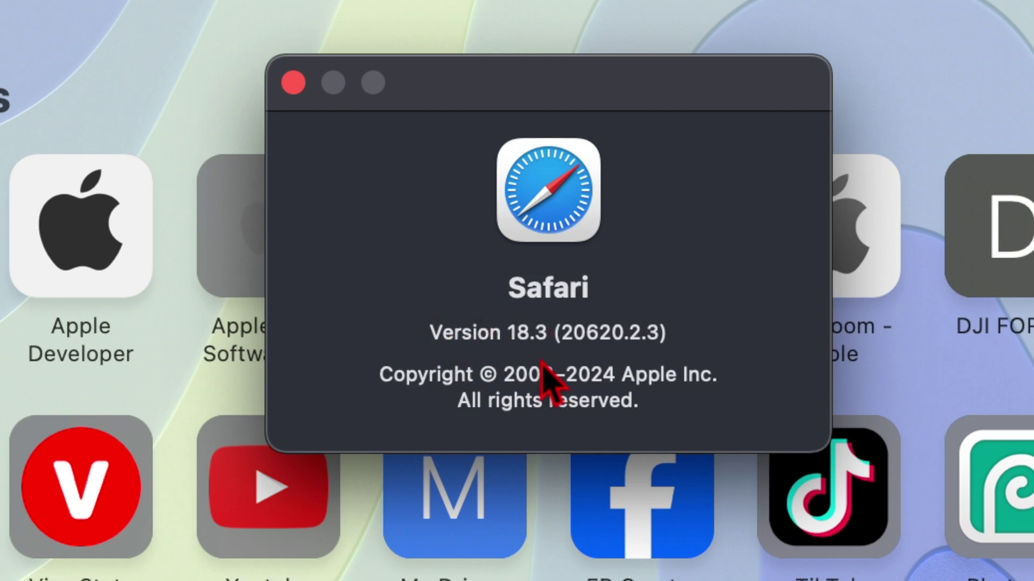
# Step: Highlight the build number 20620.2.3 in the About Safari window
pyautogui.moveTo(551, 338); pyautogui.dragTo(680, 340)
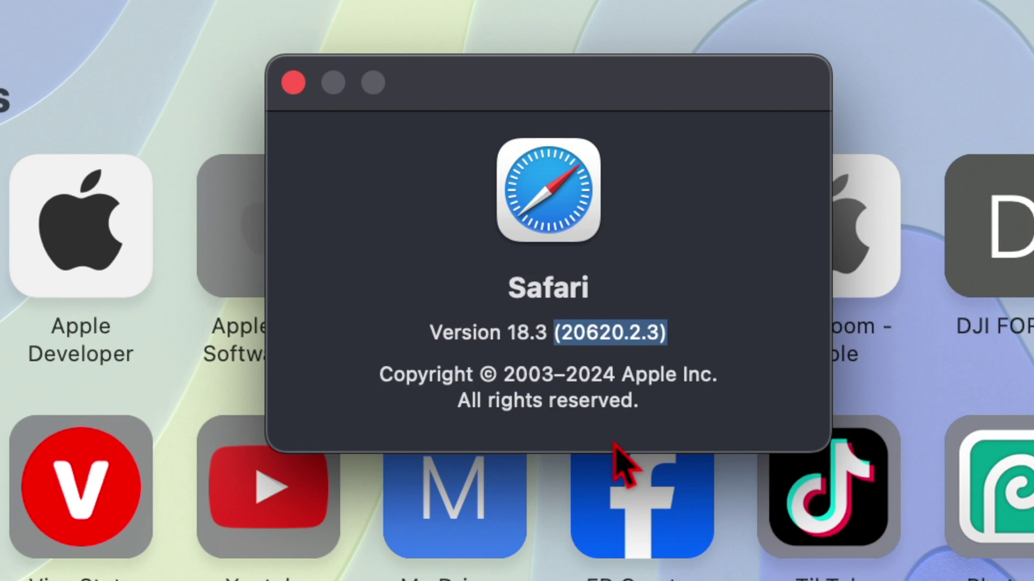
pyautogui.click(651, 332)
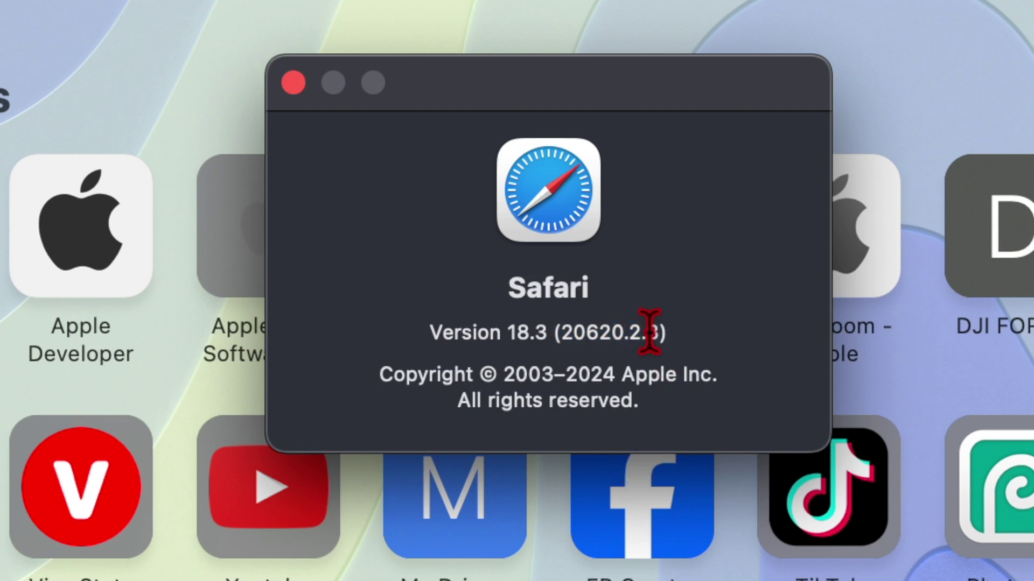
pyautogui.moveTo(648, 331); pyautogui.dragTo(667, 331)
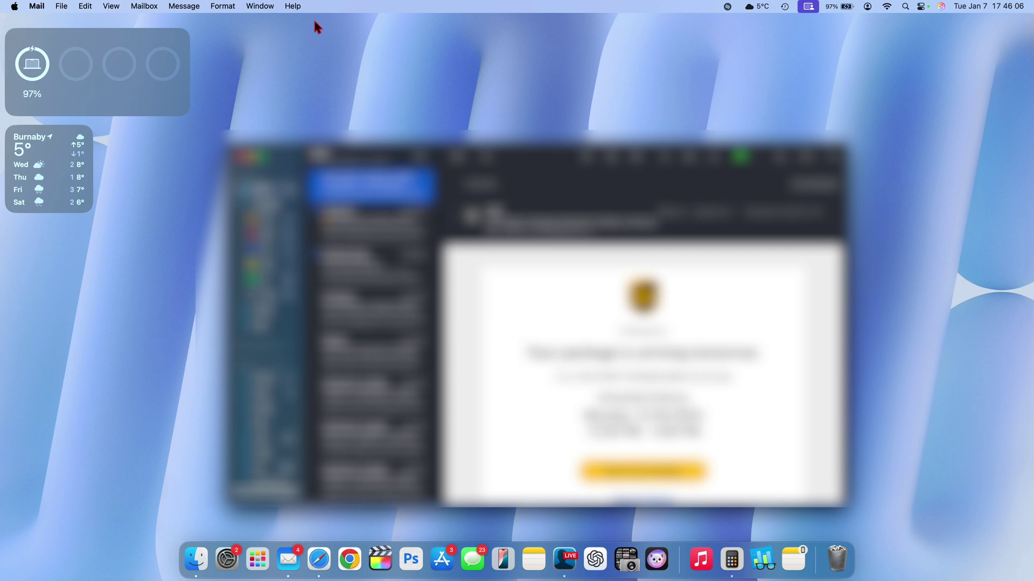
# Step: Search Mail's Help menu for 'ca' to list the three Transformations commands
pyautogui.click(306, 11)
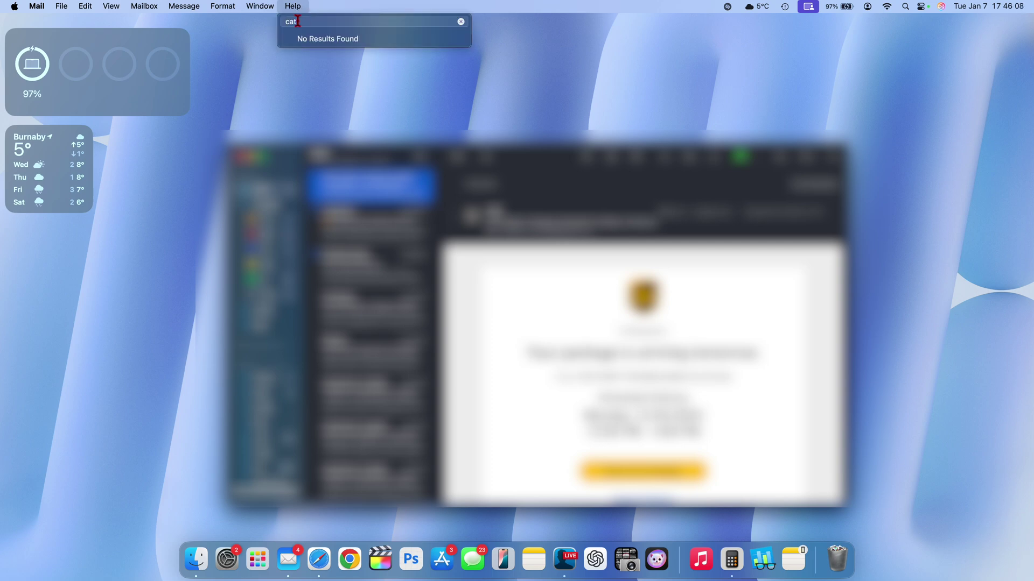
pyautogui.press('BackSpace')
pyautogui.press('BackSpace')
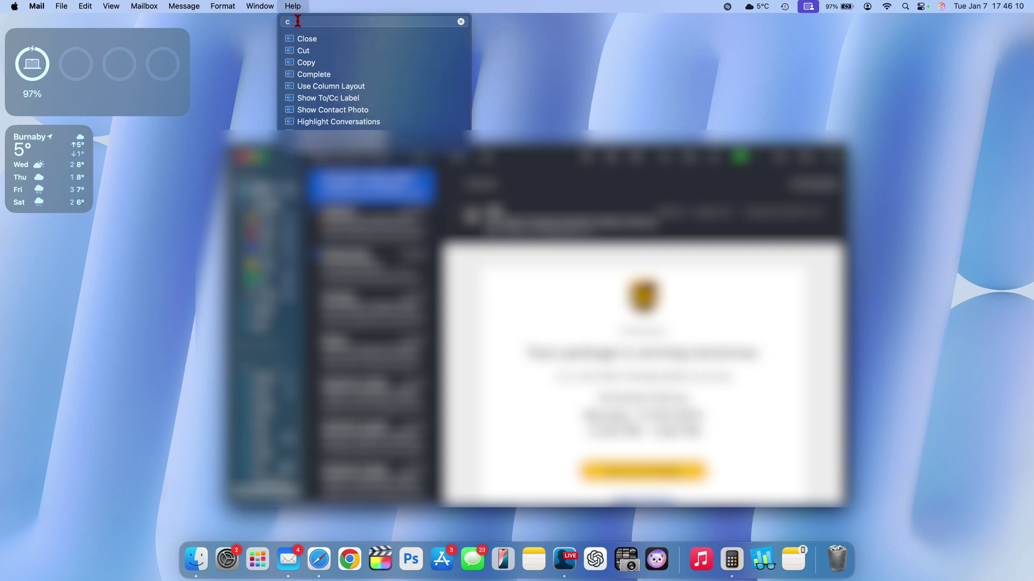
pyautogui.write('at')
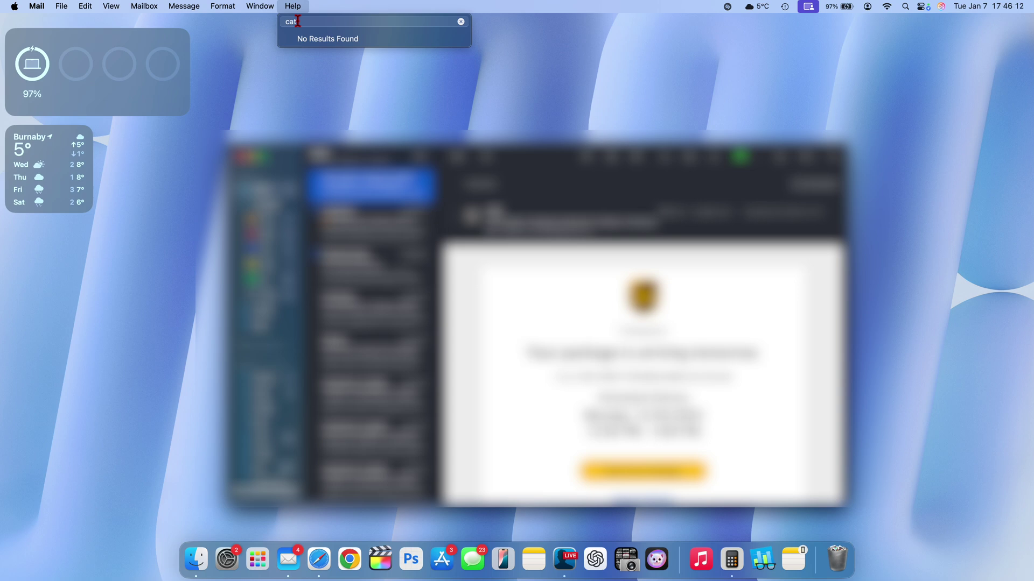
pyautogui.press('BackSpace')
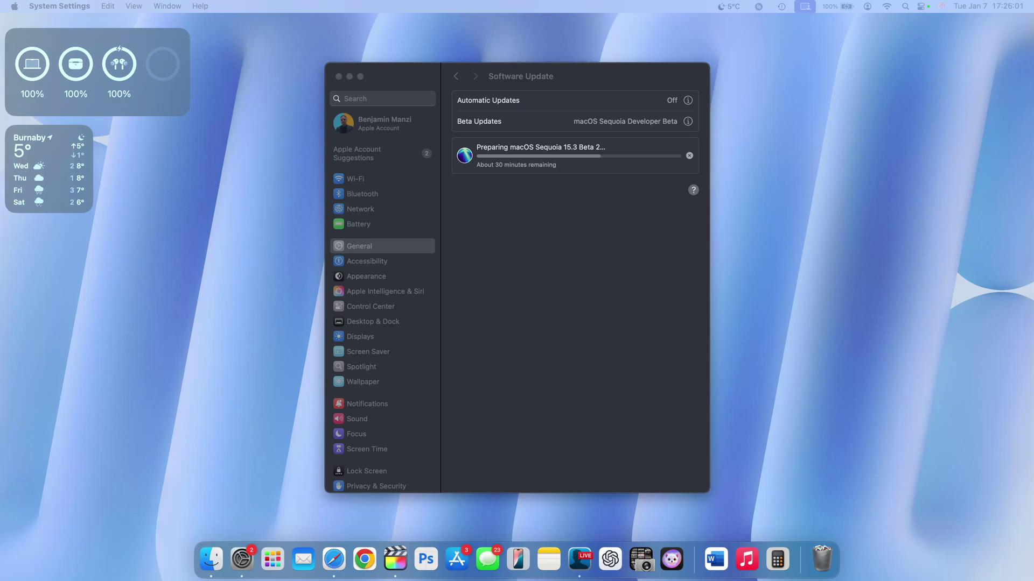
# Step: Open Calculator from the Dock, place it over the Settings window, and clear it
pyautogui.click(778, 559)
pyautogui.moveTo(516, 189); pyautogui.dragTo(550, 224)
pyautogui.click(496, 269)
pyautogui.click(544, 150)
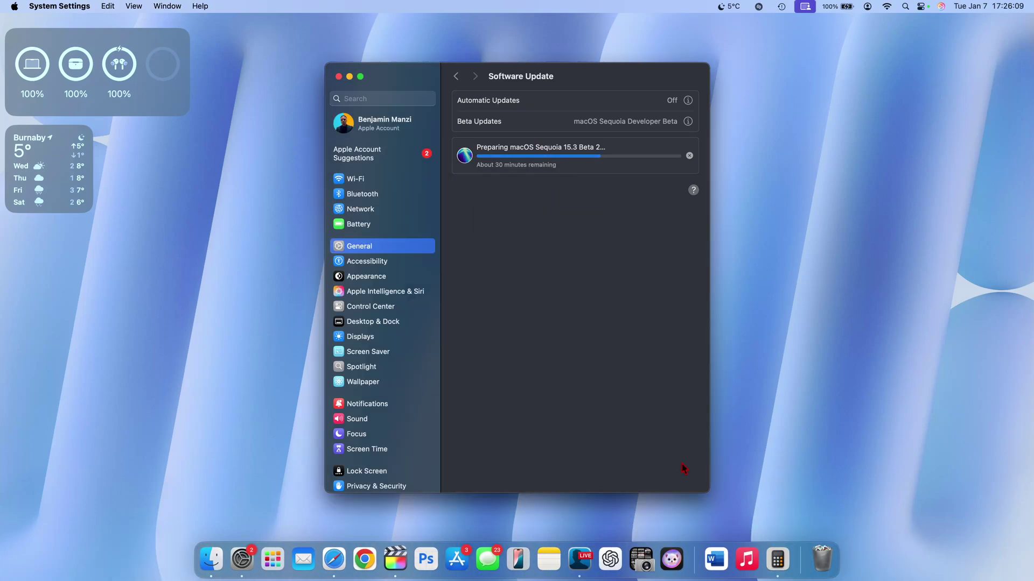
pyautogui.click(777, 559)
# Step: Calculate 5+5 to get 10, then 2+2 to get 4
pyautogui.write('5+')
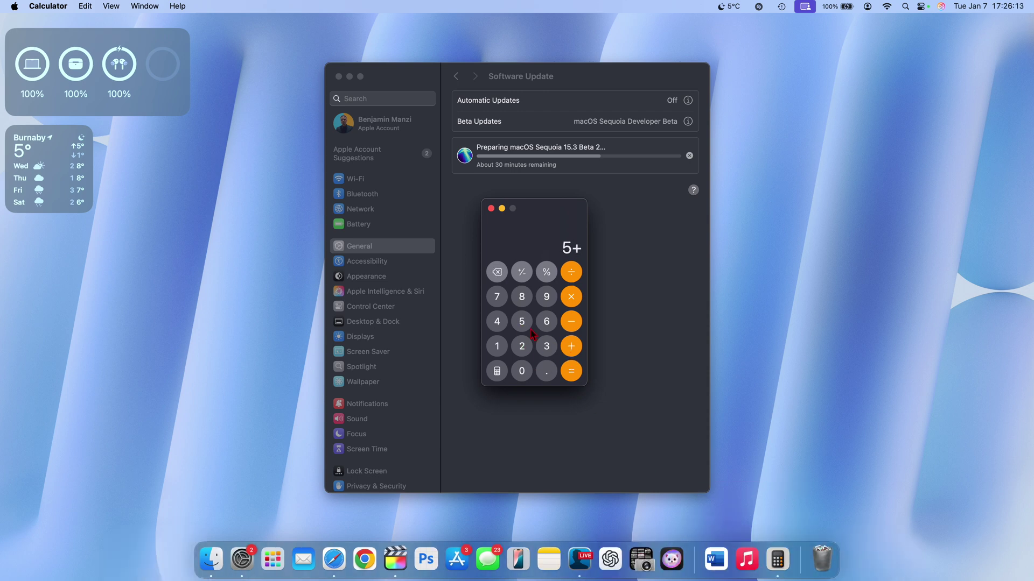
pyautogui.click(524, 325)
pyautogui.click(573, 375)
pyautogui.click(497, 280)
pyautogui.click(522, 340)
pyautogui.click(574, 351)
pyautogui.click(524, 347)
pyautogui.click(573, 373)
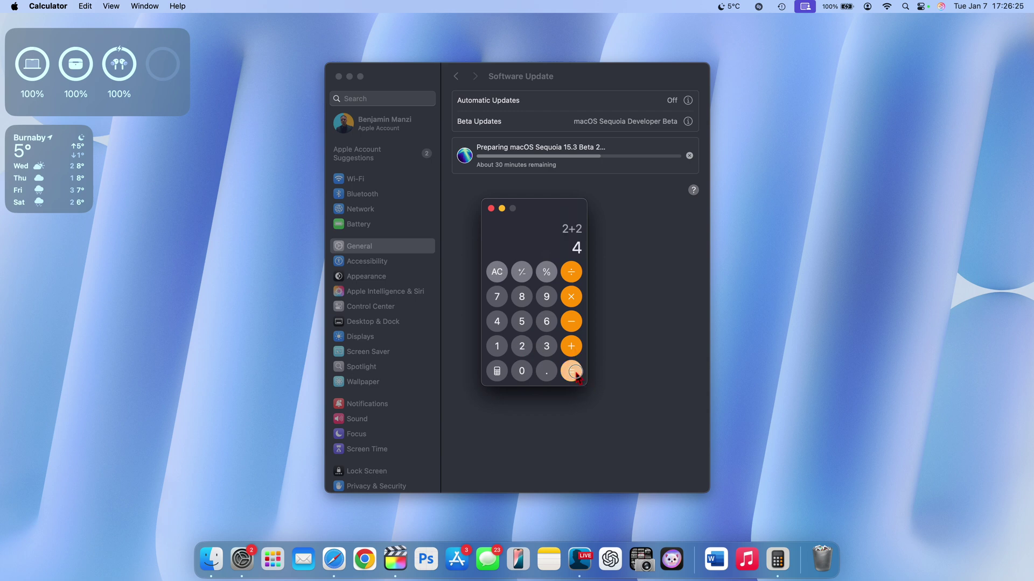
pyautogui.click(497, 272)
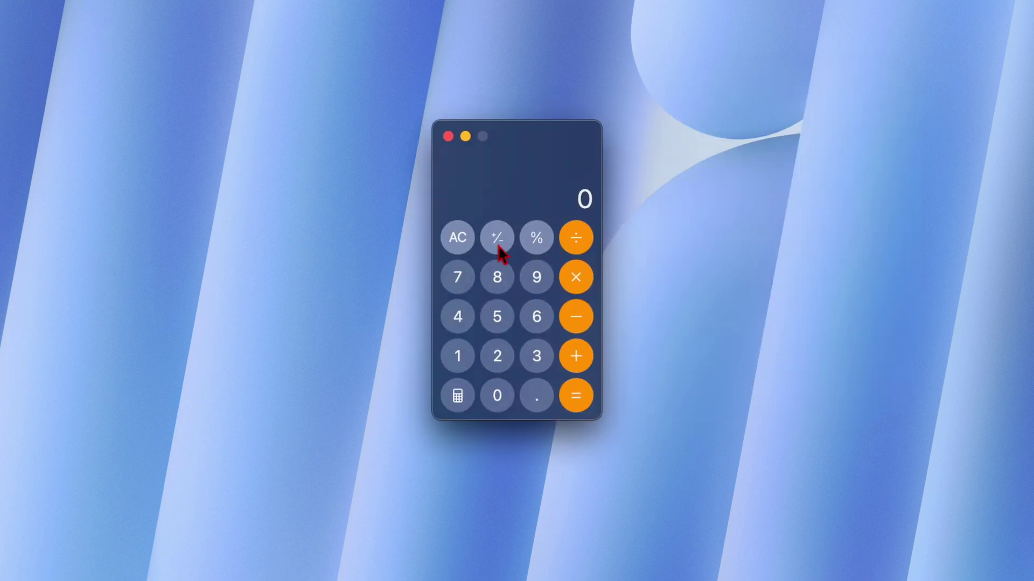
# Step: Compute 5+5, then repeat the addition to keep adding 5 to the total
pyautogui.click(450, 239)
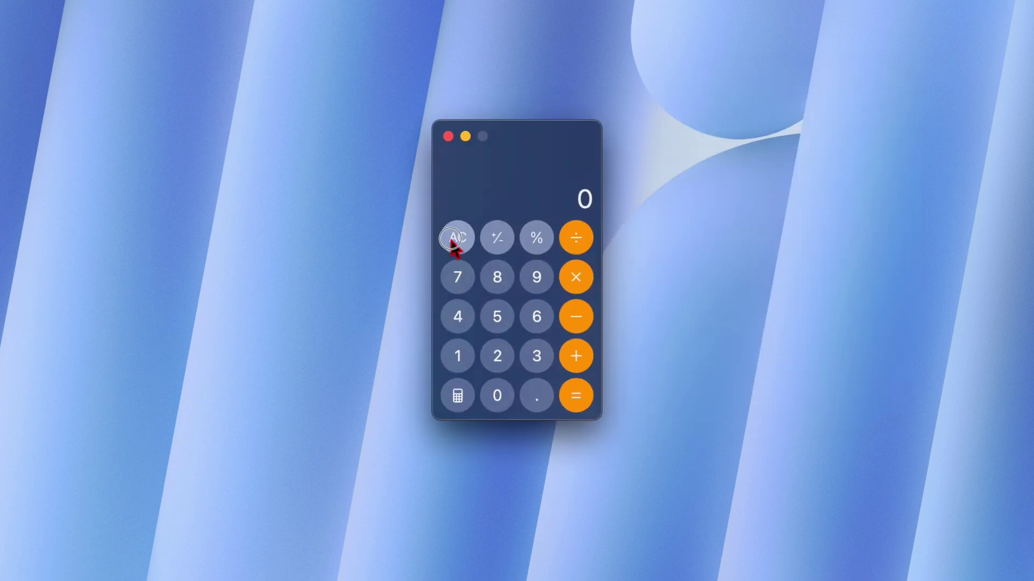
pyautogui.click(496, 320)
pyautogui.click(575, 358)
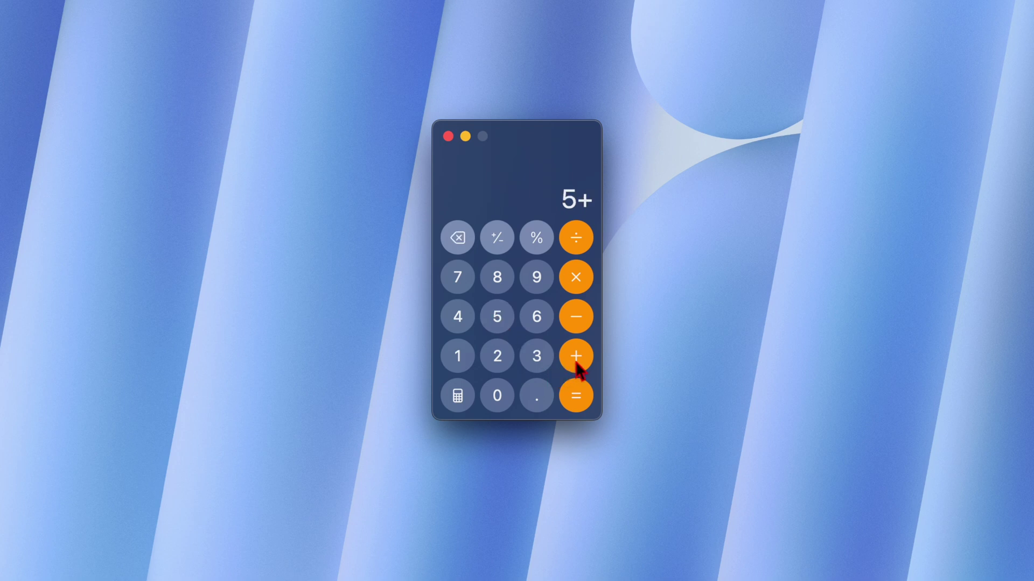
pyautogui.click(501, 315)
pyautogui.click(585, 398)
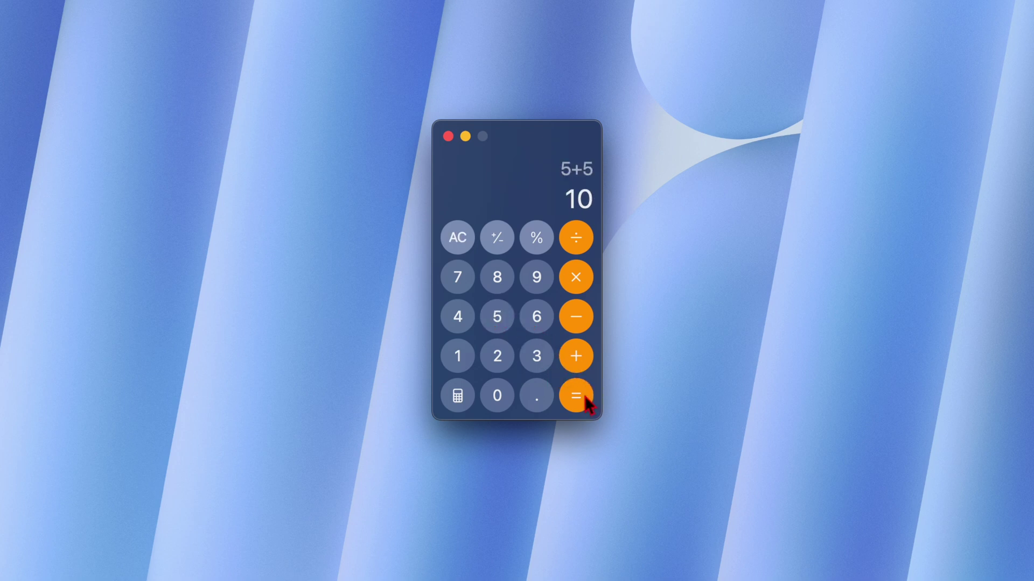
pyautogui.click(585, 397)
pyautogui.click(585, 397)
pyautogui.click(586, 397)
pyautogui.click(586, 398)
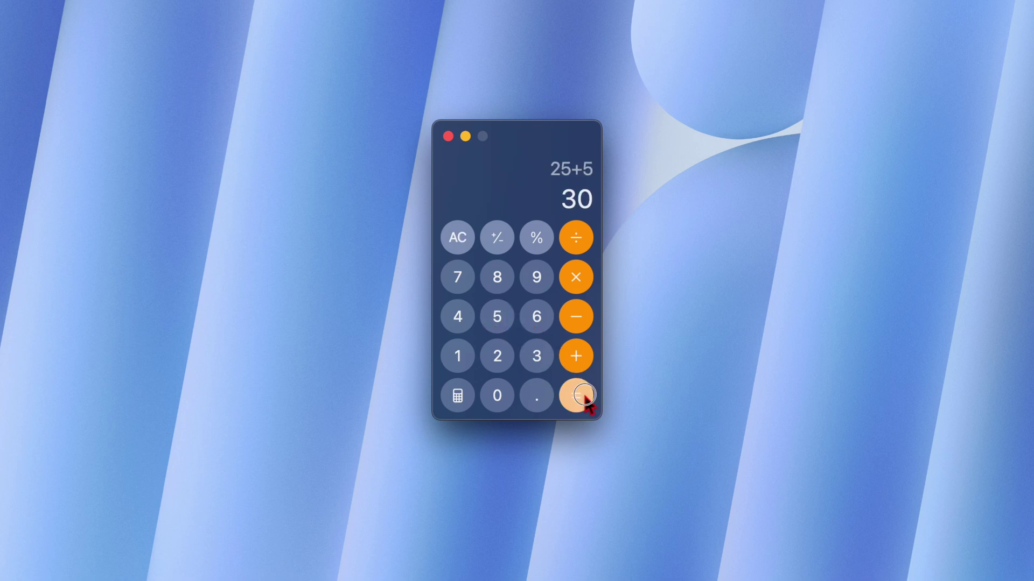
pyautogui.click(585, 397)
pyautogui.click(585, 397)
pyautogui.click(586, 397)
pyautogui.click(585, 398)
pyautogui.click(585, 397)
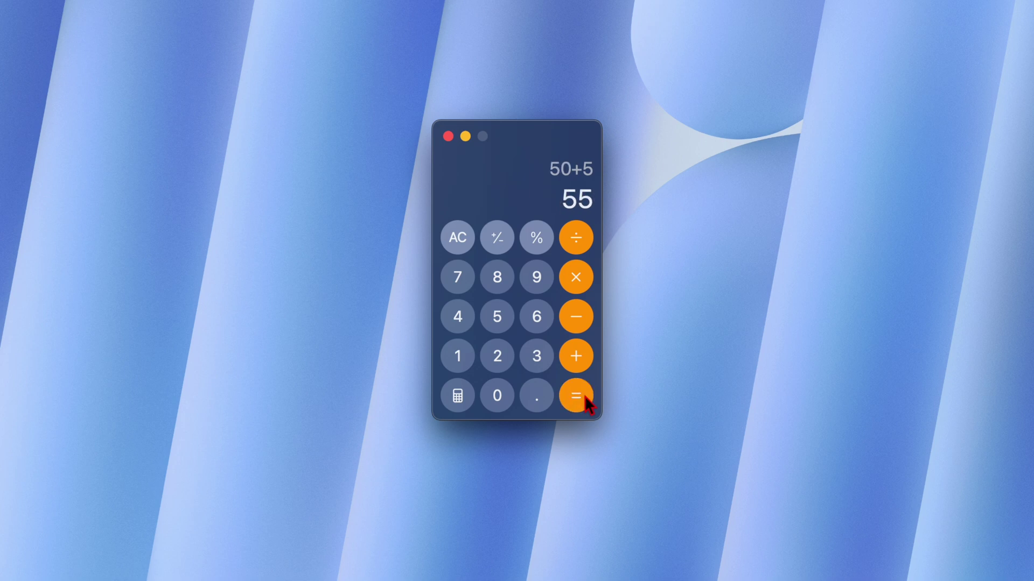
pyautogui.click(585, 398)
pyautogui.click(584, 397)
pyautogui.click(585, 397)
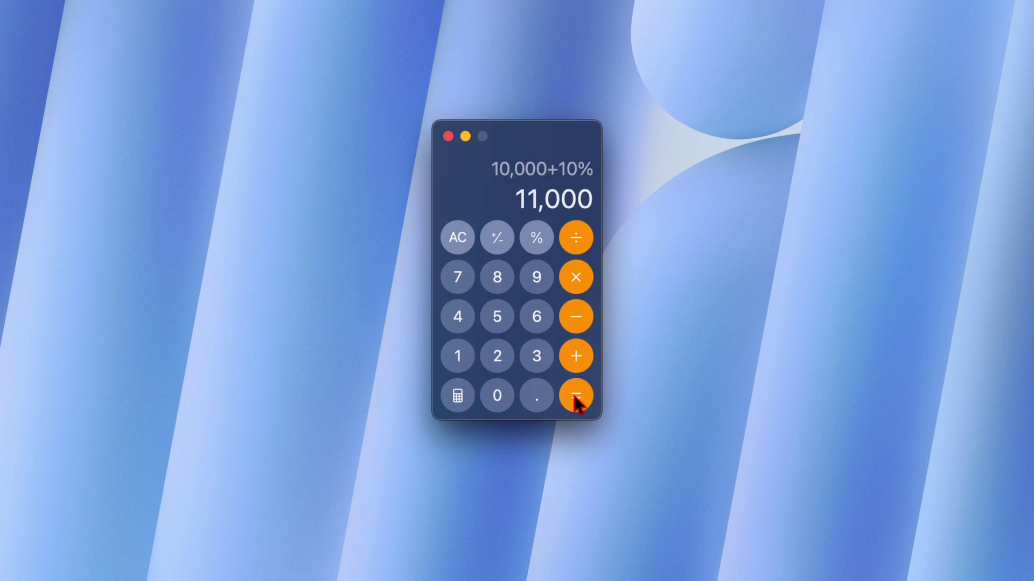
# Step: Apply repeated 10% increases until the result passes 200,000
pyautogui.click(575, 397)
pyautogui.click(575, 397)
pyautogui.click(575, 397)
pyautogui.click(576, 397)
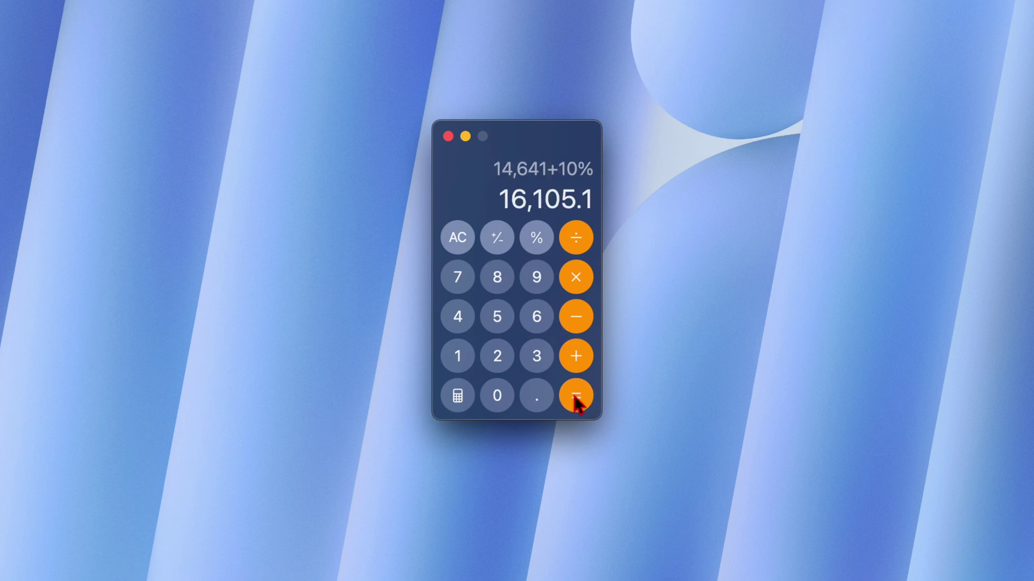
pyautogui.click(575, 397)
pyautogui.click(575, 398)
pyautogui.click(575, 397)
pyautogui.click(575, 397)
pyautogui.doubleClick(575, 397)
pyautogui.click(575, 397)
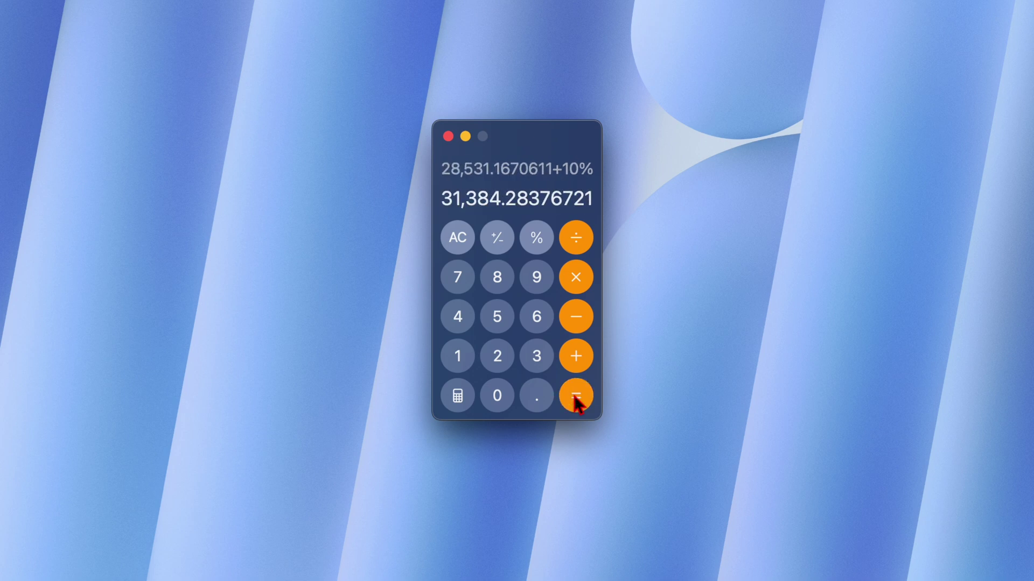
pyautogui.doubleClick(575, 398)
pyautogui.click(575, 398)
pyautogui.doubleClick(575, 397)
pyautogui.click(575, 397)
pyautogui.doubleClick(575, 397)
pyautogui.click(575, 397)
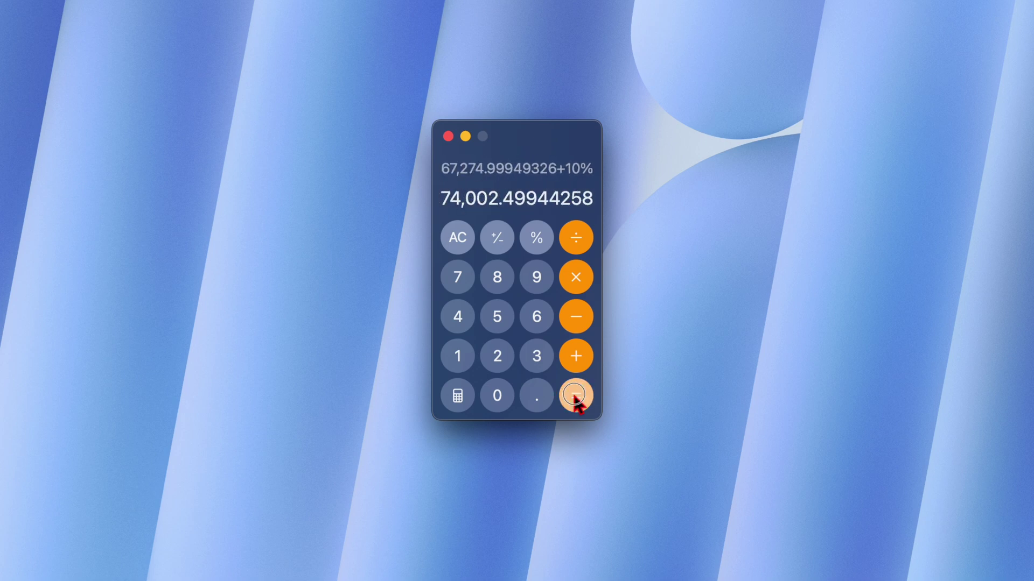
pyautogui.doubleClick(575, 397)
pyautogui.click(575, 397)
pyautogui.click(575, 397)
pyautogui.click(575, 397)
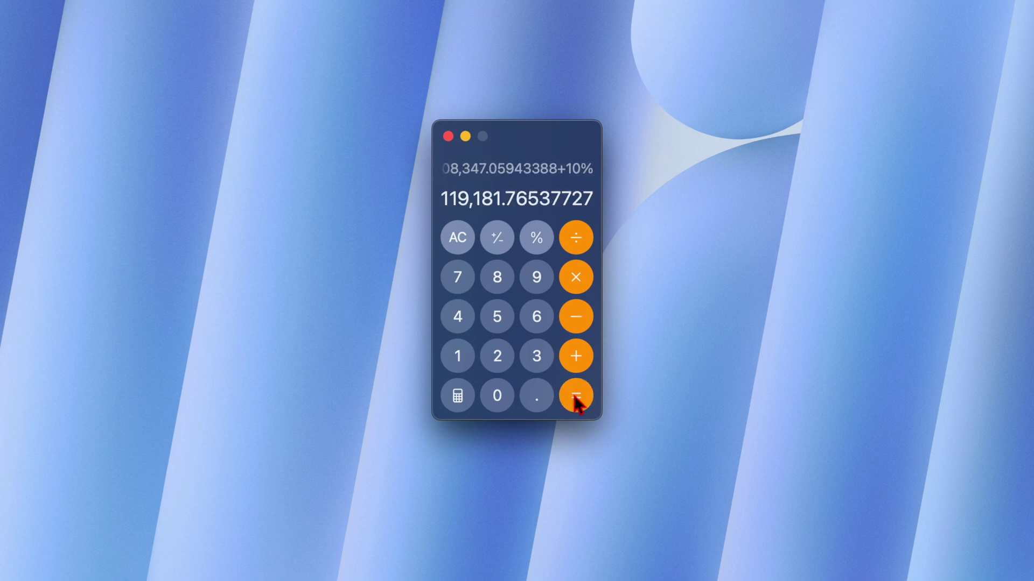
pyautogui.click(575, 397)
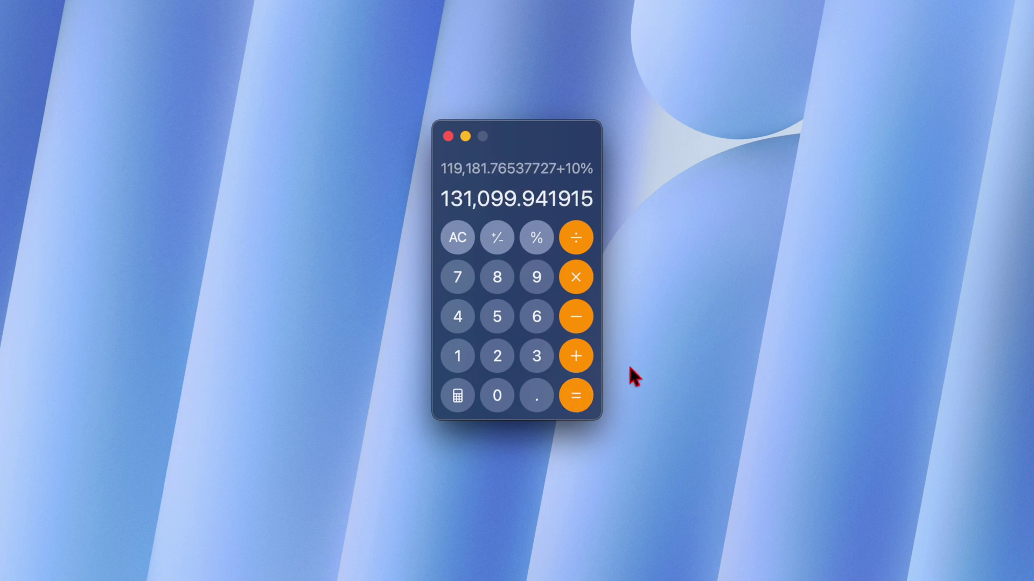
pyautogui.doubleClick(581, 396)
pyautogui.tripleClick(581, 396)
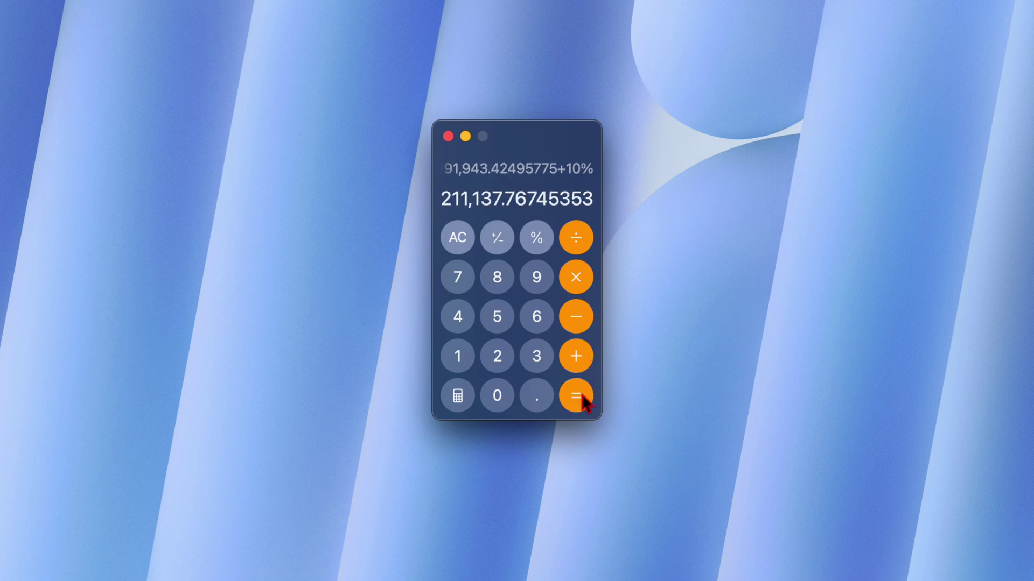
pyautogui.click(582, 397)
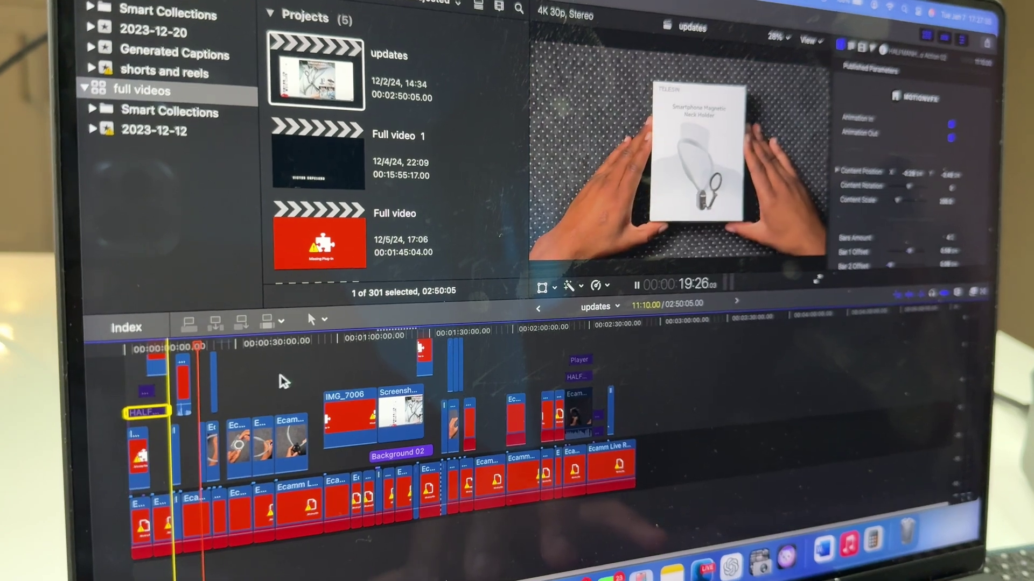
# Step: Stop playback of the updates project at about 1:08 and show the Inspector
pyautogui.click(245, 393)
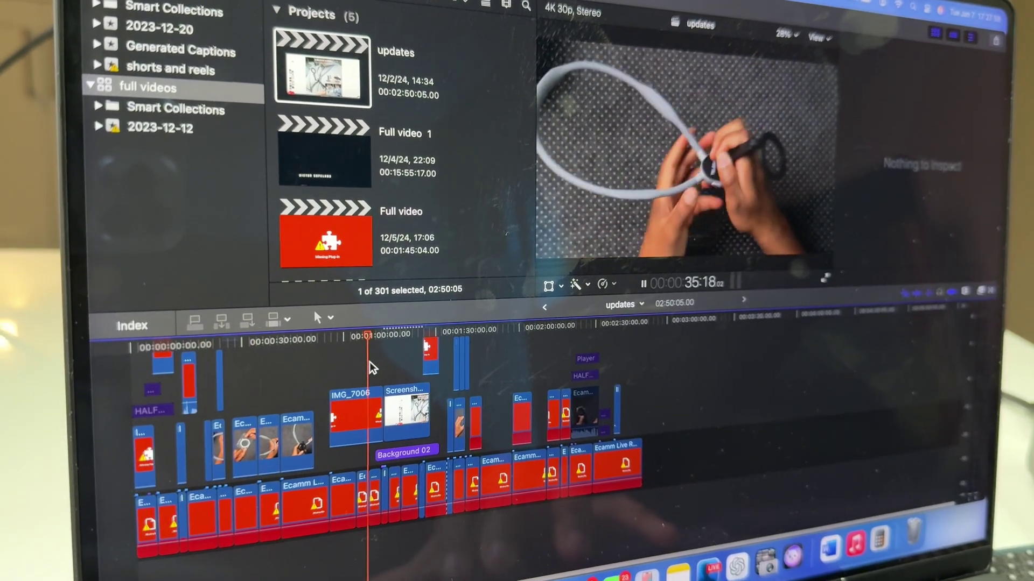
pyautogui.click(372, 370)
pyautogui.press('space')
pyautogui.press('super+4')
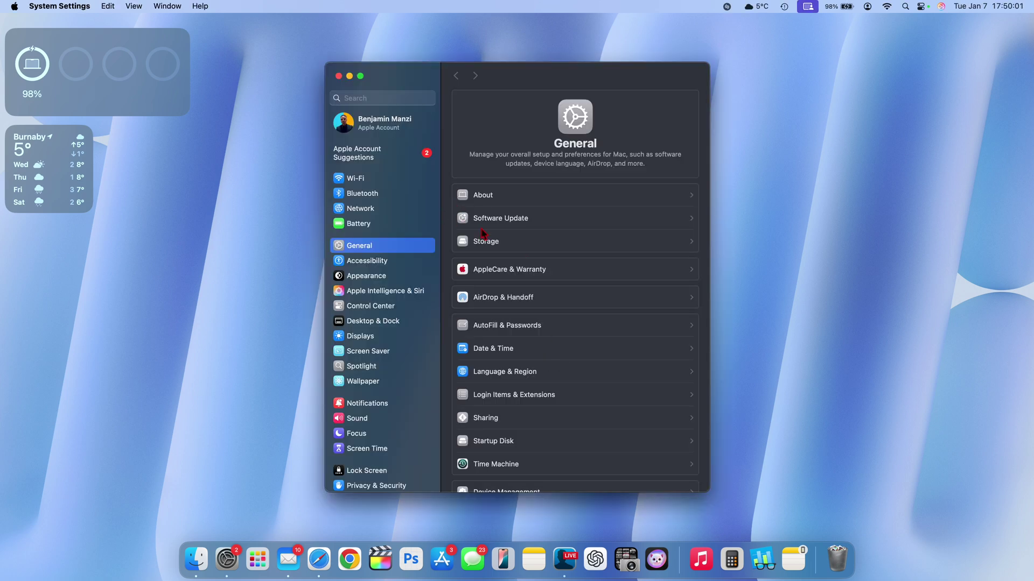
# Step: View the AirDrop & Handoff settings, then go back to the General pane
pyautogui.scroll(-3, 483, 233)
pyautogui.scroll(4, 492, 270)
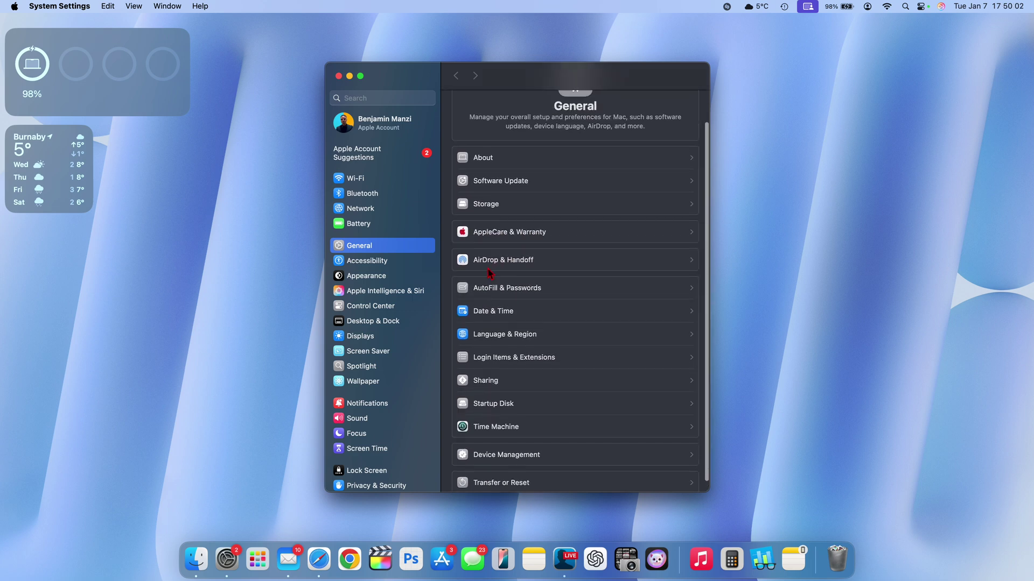
pyautogui.scroll(-1, 547, 231)
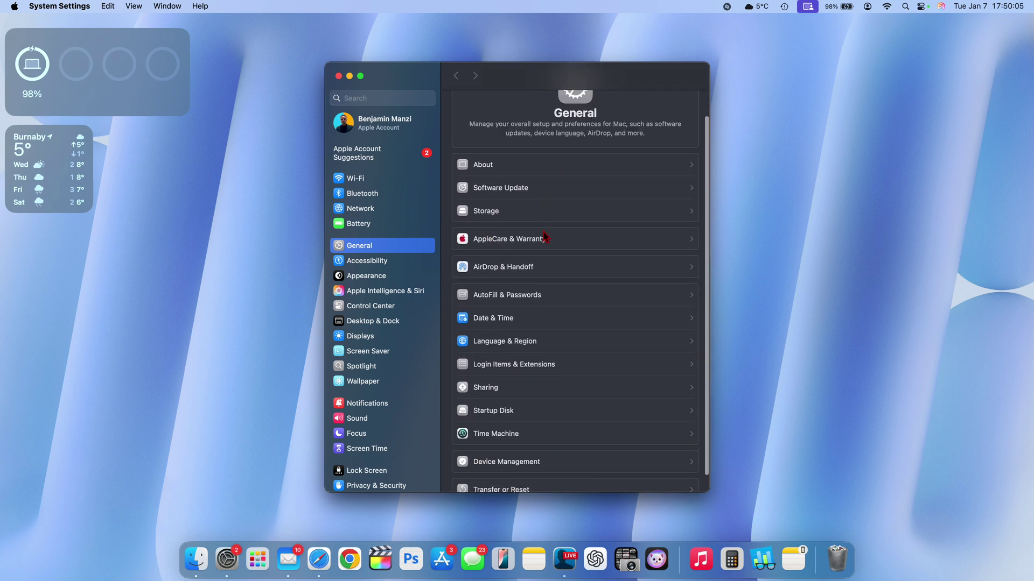
pyautogui.click(515, 273)
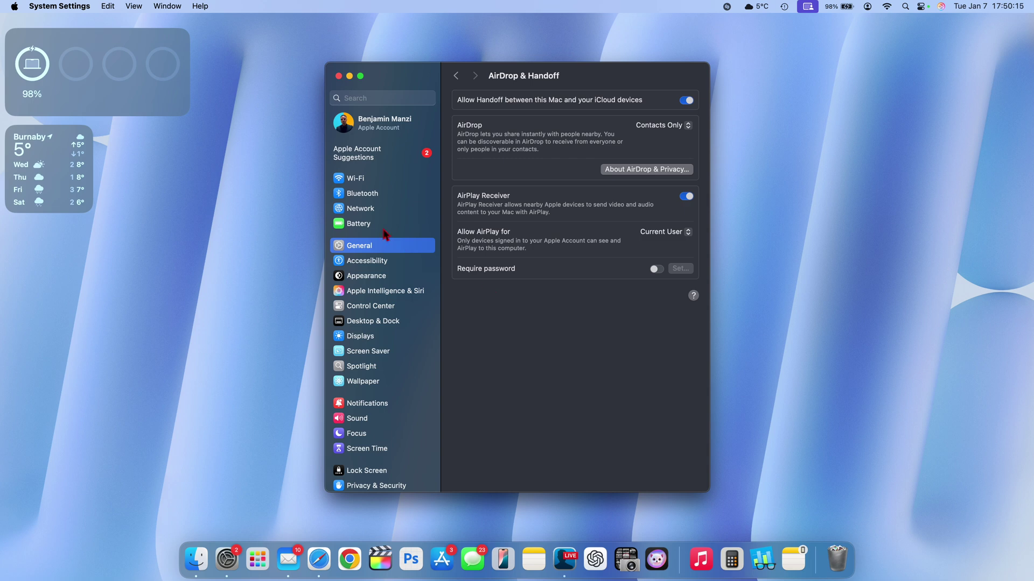
pyautogui.click(369, 251)
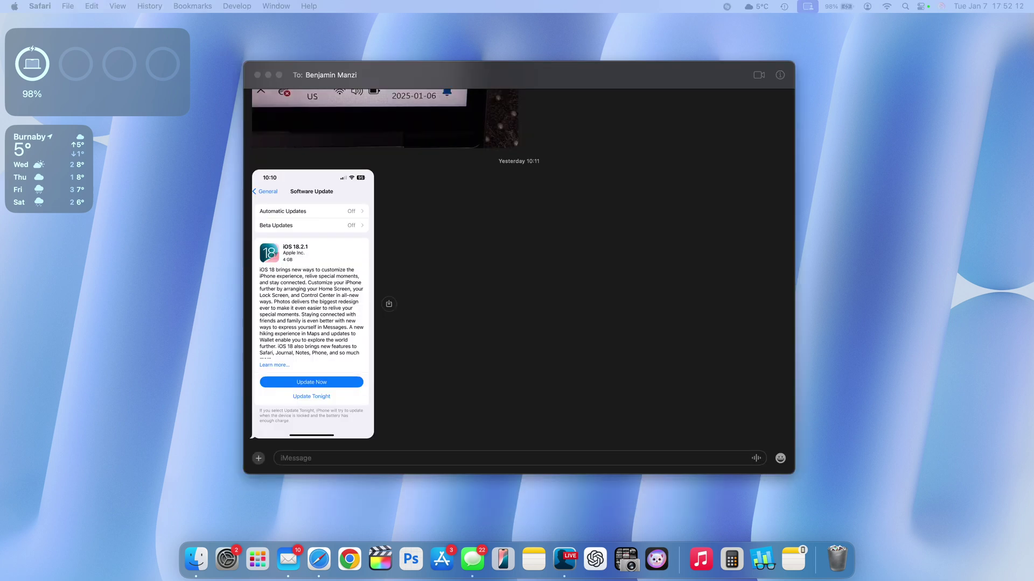
# Step: Start a new Genmoji described as 'An egg wearing shoes'
pyautogui.scroll(-1, 521, 267)
pyautogui.scroll(3, 522, 266)
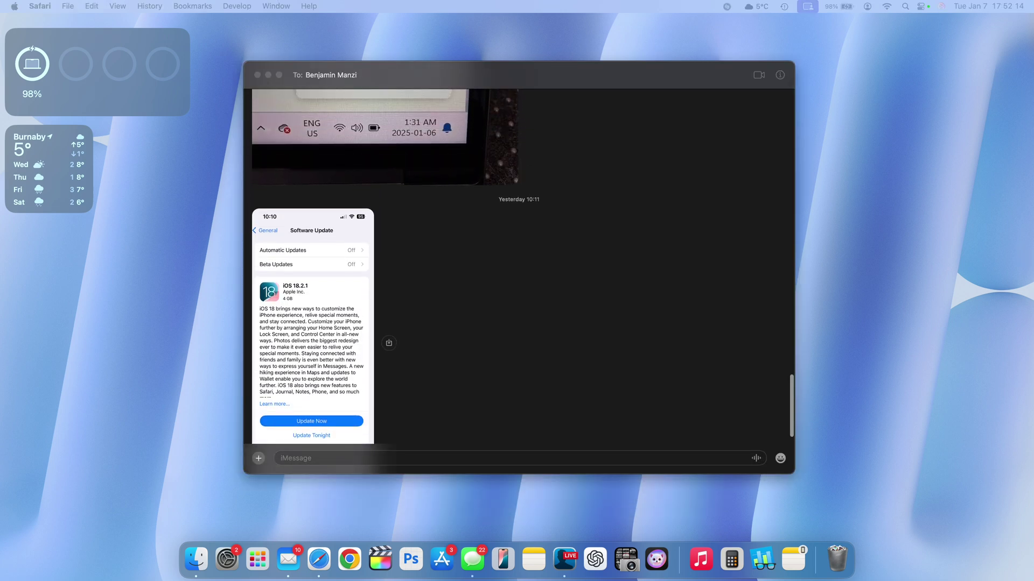
pyautogui.scroll(-3, 522, 266)
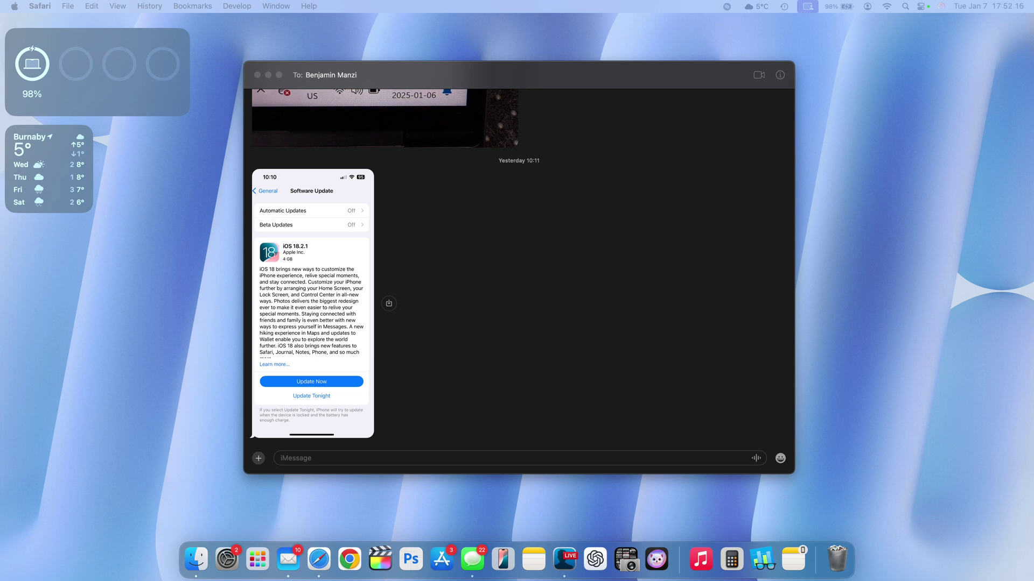
pyautogui.click(781, 458)
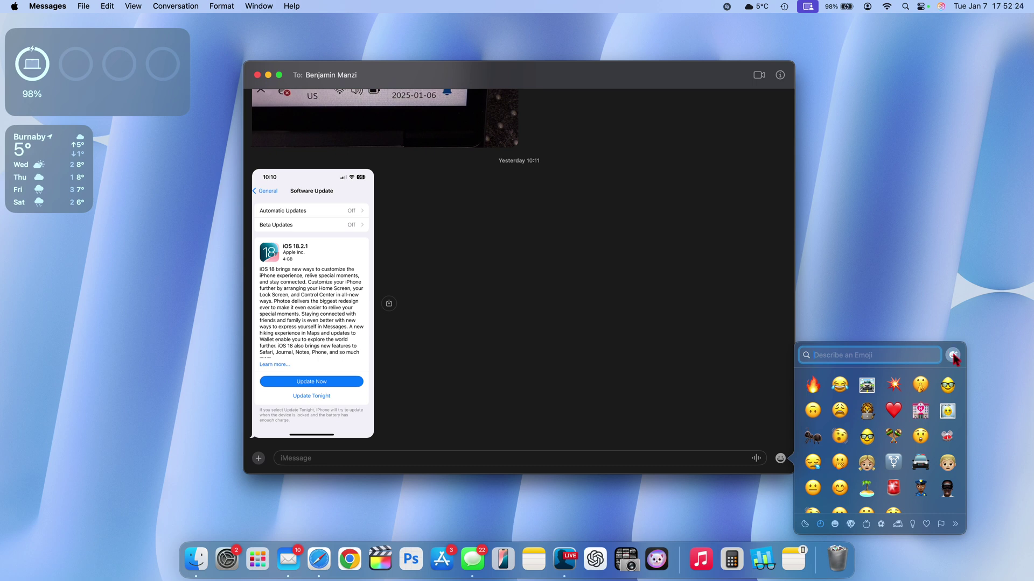
pyautogui.click(952, 356)
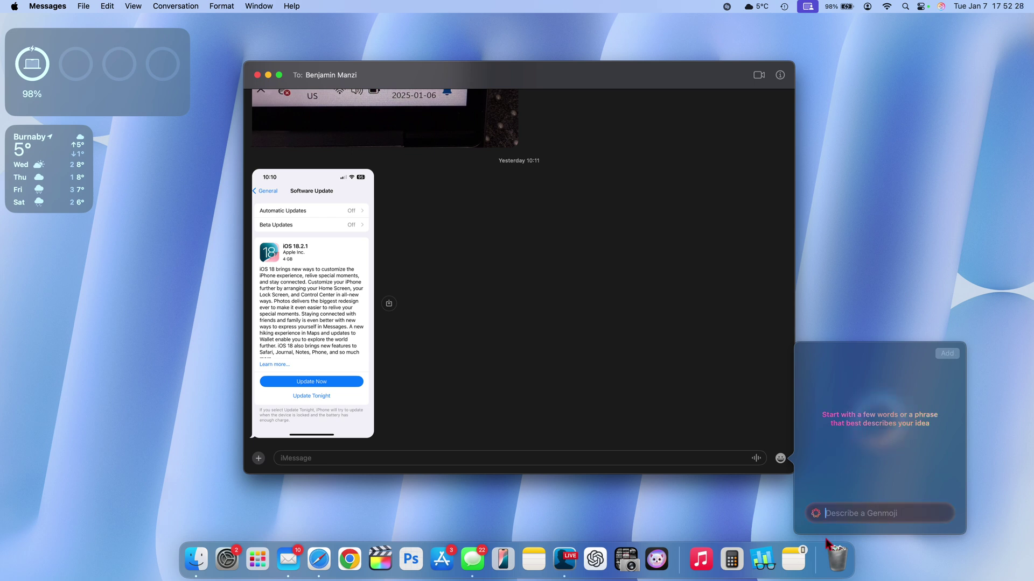
pyautogui.write('An egg wearing shoes')
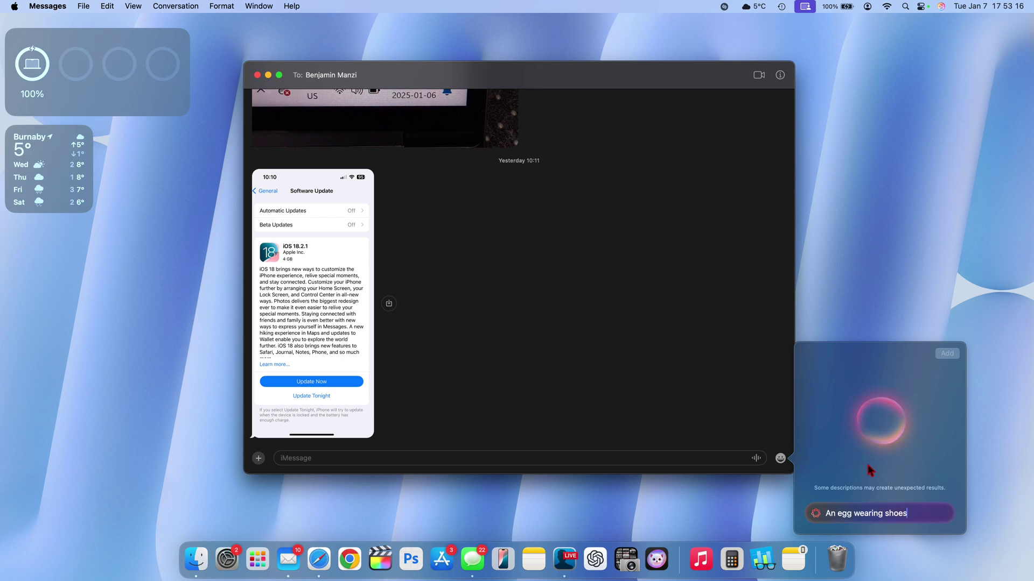
# Step: Delete the Genmoji description, close the Genmoji panel, and show the emoji picker
pyautogui.press('super+a')
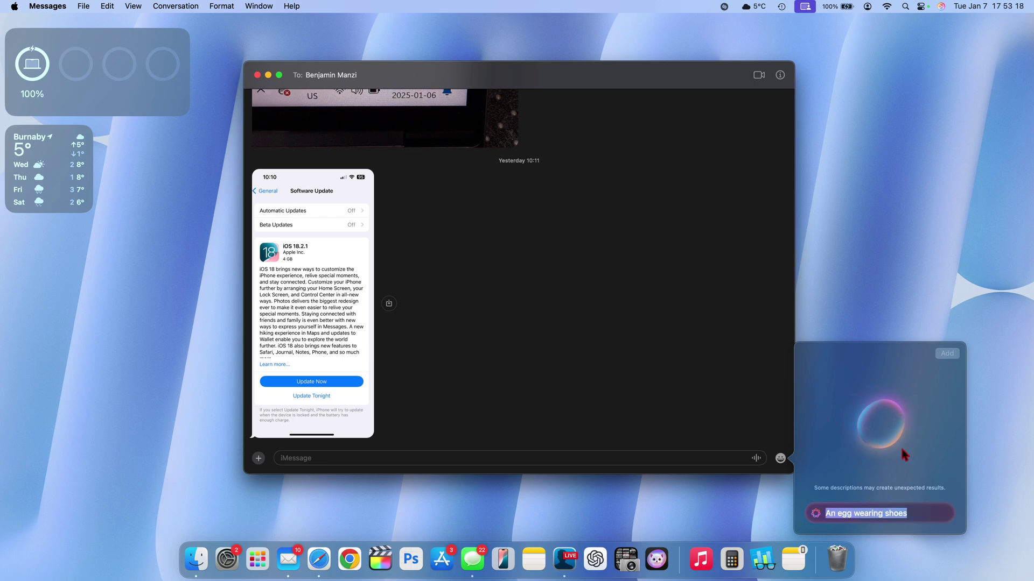
pyautogui.press('BackSpace')
pyautogui.click(685, 361)
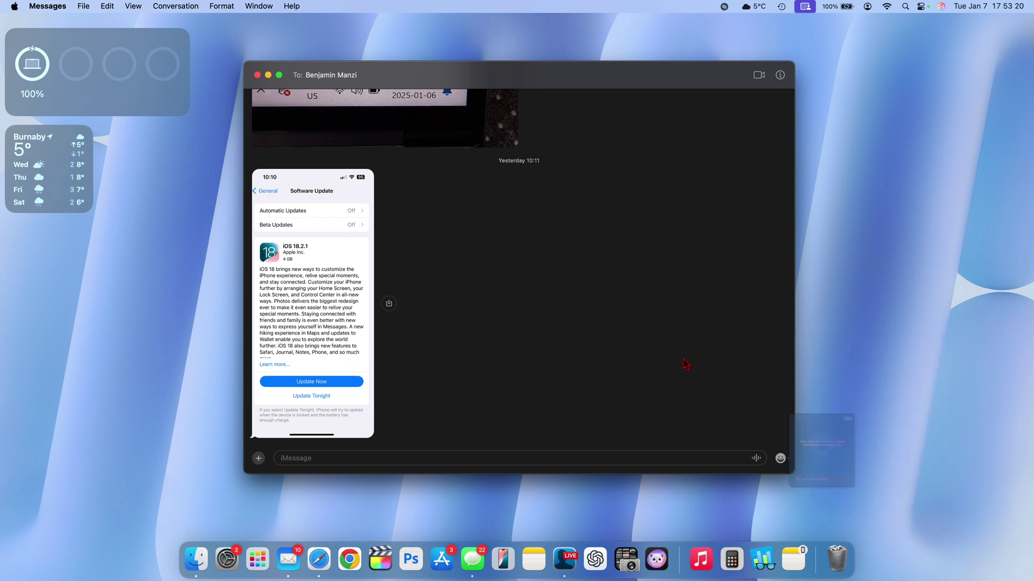
pyautogui.click(780, 458)
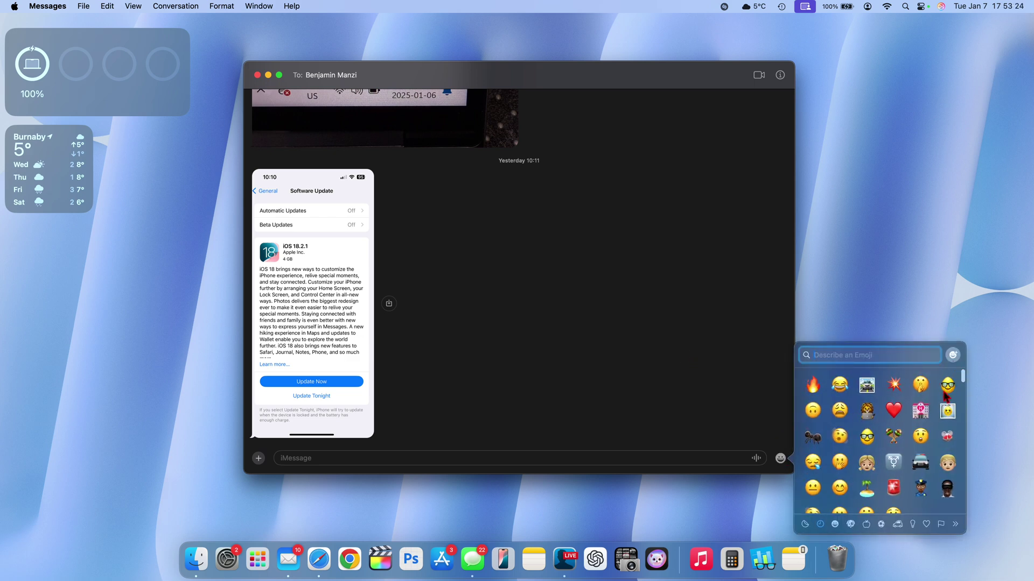
# Step: Insert the egg-wearing-glasses Genmoji into the draft and dismiss the Genmoji panel
pyautogui.click(947, 387)
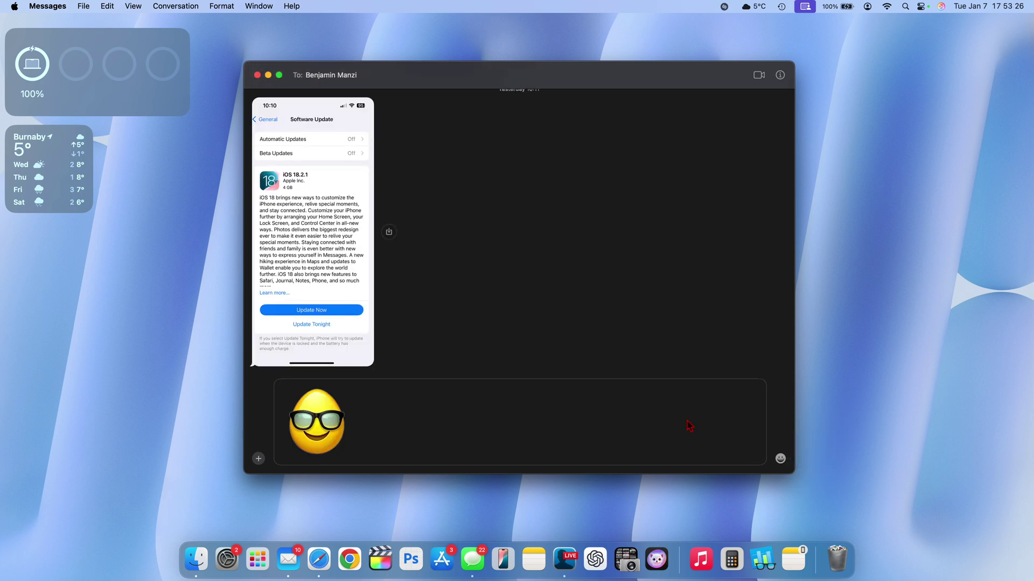
pyautogui.click(784, 462)
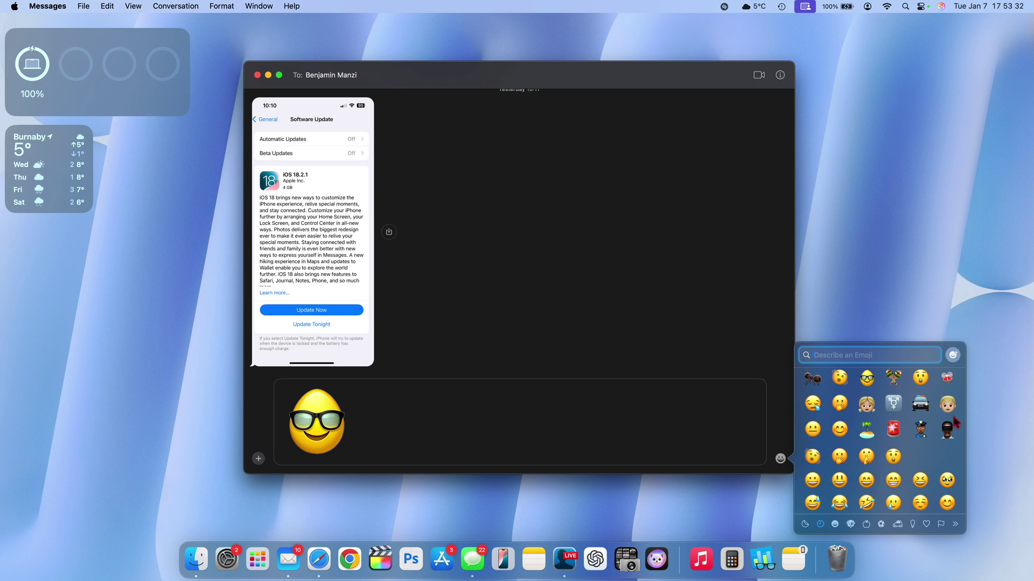
pyautogui.click(953, 355)
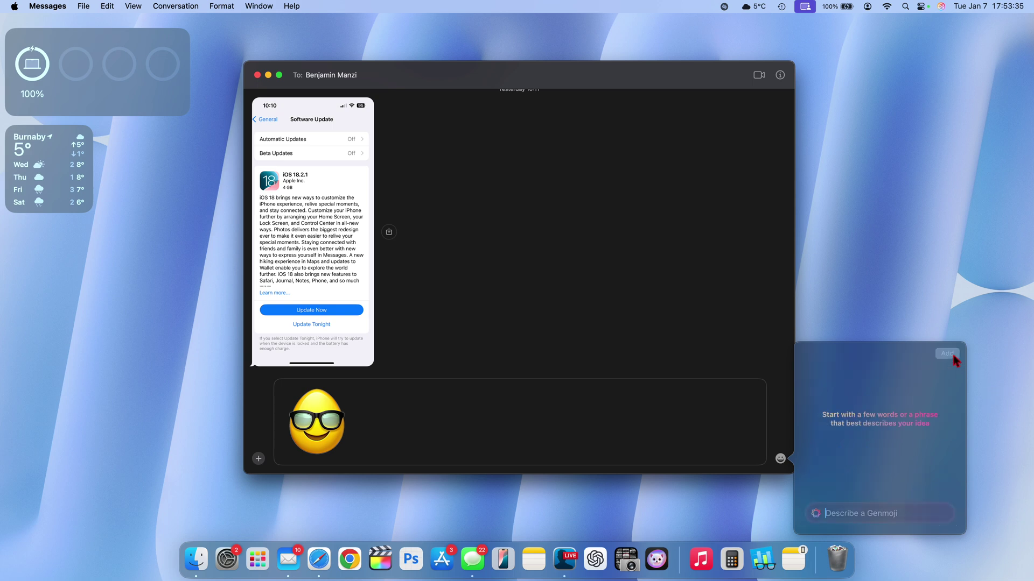
pyautogui.click(691, 327)
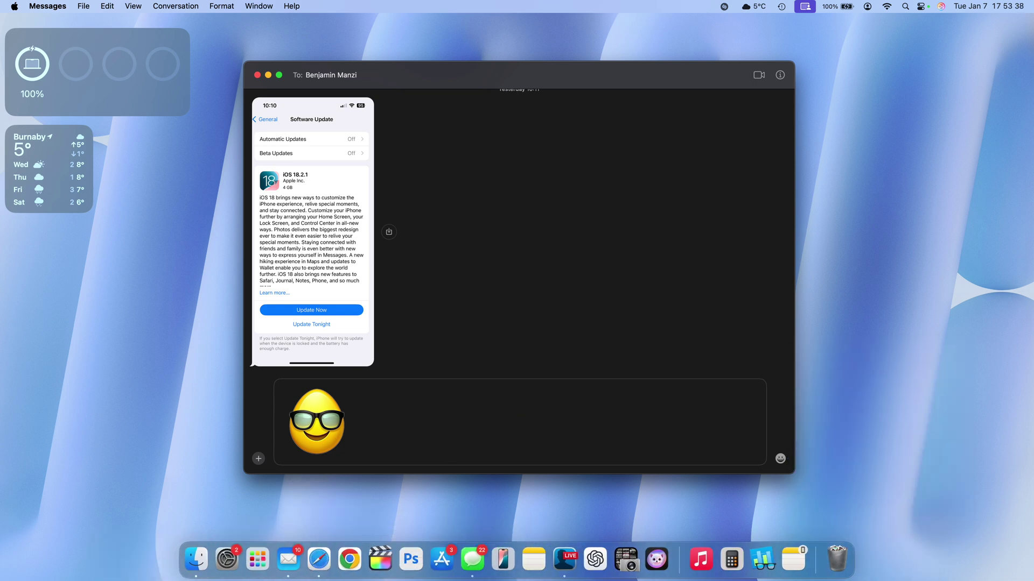
# Step: Bring Safari's Apple Intelligence page forward and highlight its list of English-language regions
pyautogui.click(320, 557)
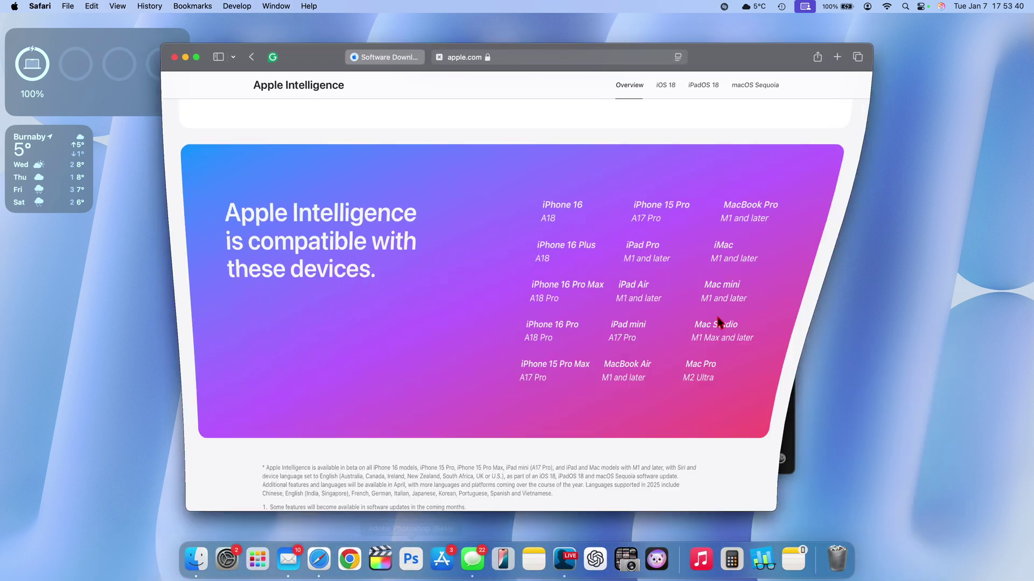
pyautogui.scroll(-3, 704, 290)
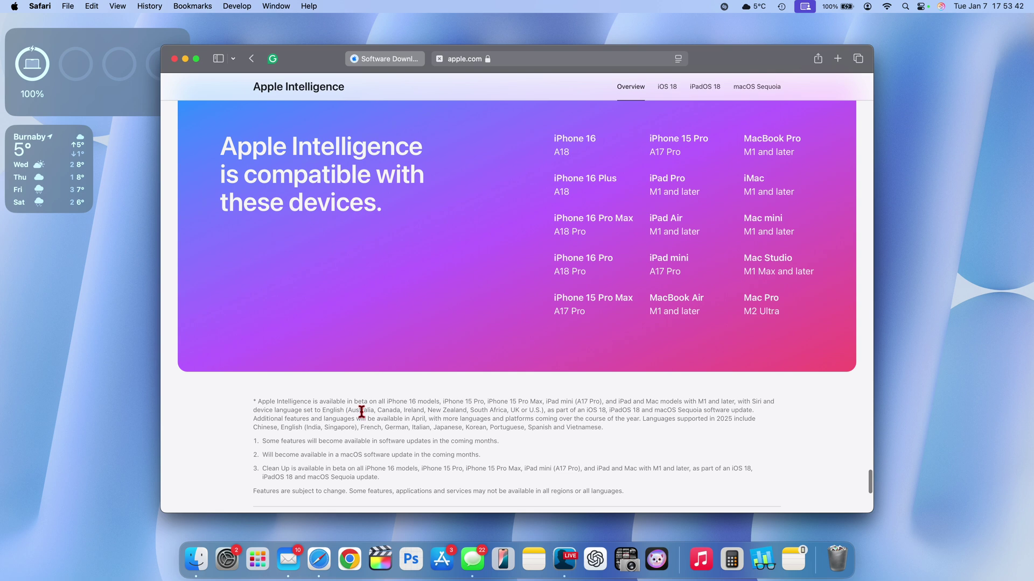
pyautogui.moveTo(351, 410); pyautogui.dragTo(494, 413)
pyautogui.moveTo(528, 413); pyautogui.dragTo(527, 413)
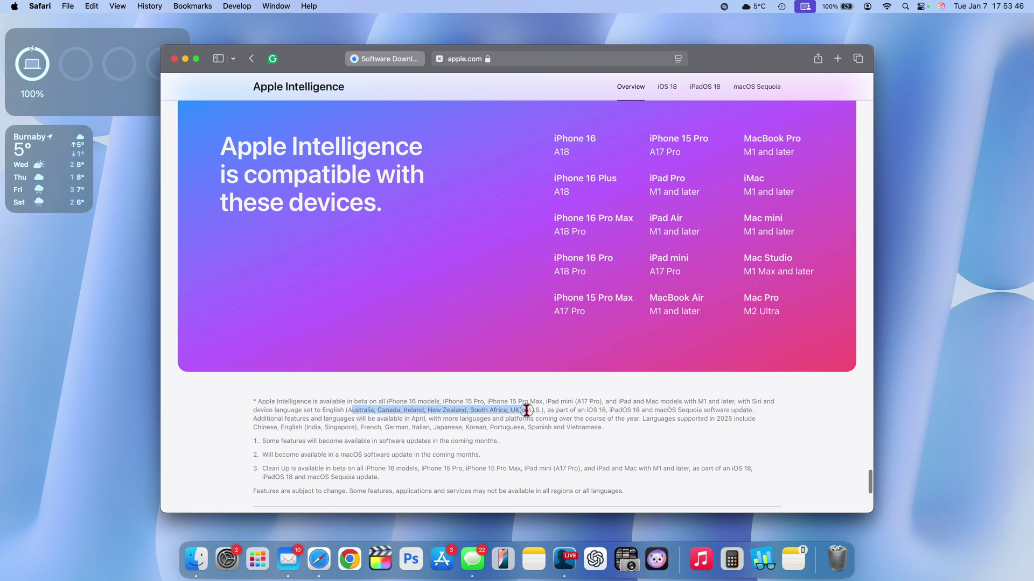
pyautogui.click(527, 401)
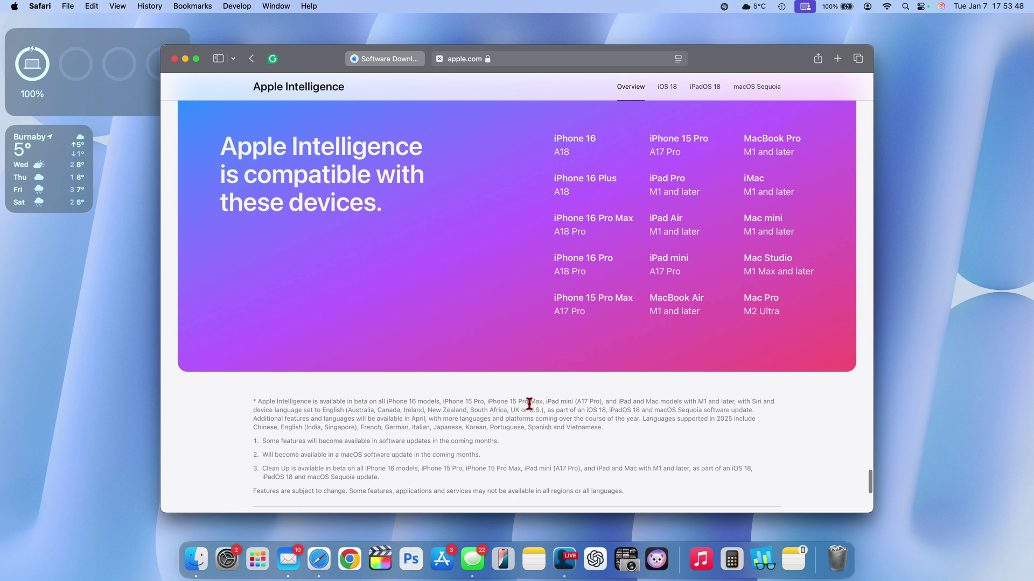
# Step: Scroll to the footnote and highlight the sentence about languages supported in 2025
pyautogui.scroll(-1, 529, 403)
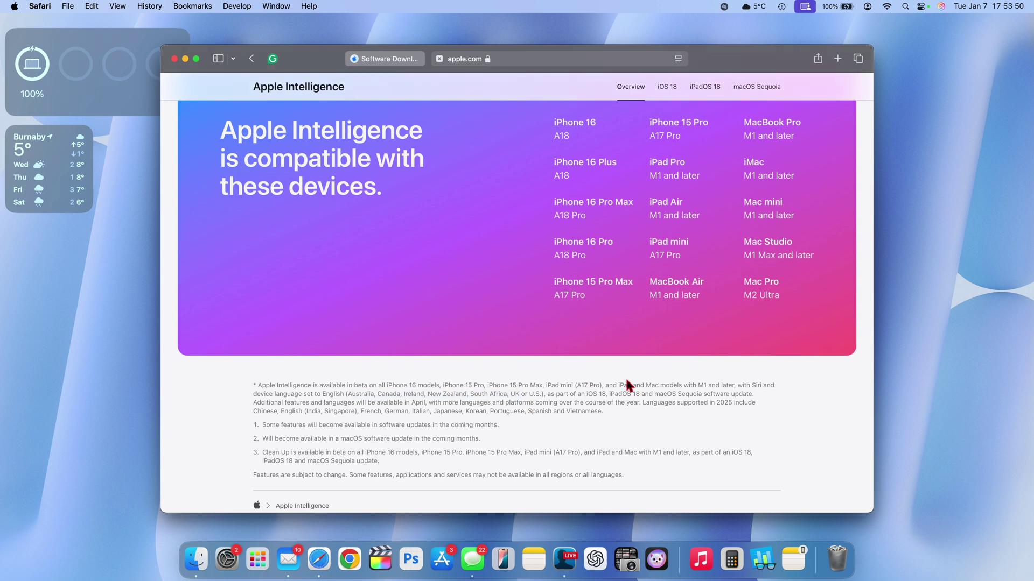
pyautogui.scroll(-4, 480, 387)
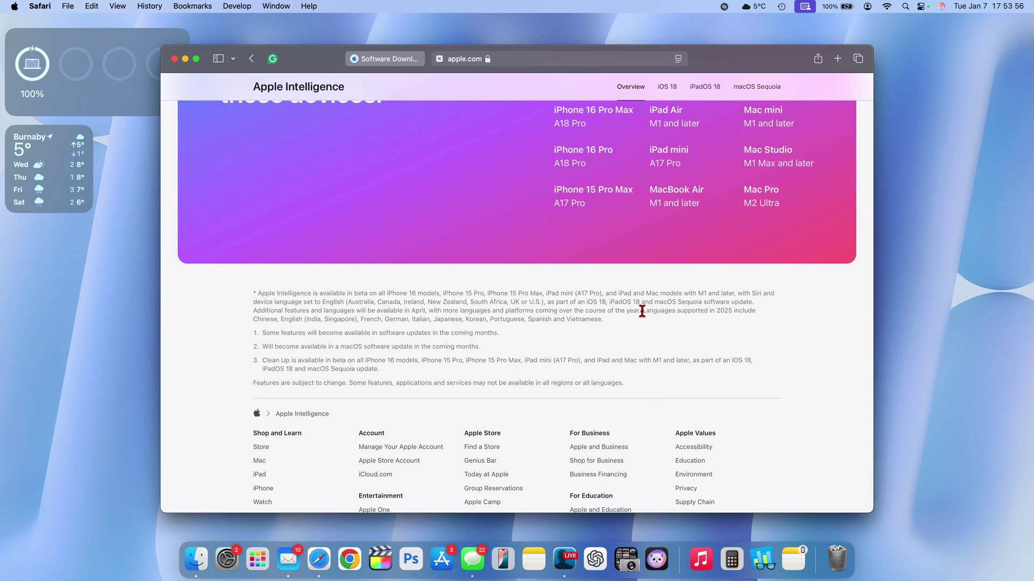
pyautogui.moveTo(642, 311); pyautogui.dragTo(607, 323)
pyautogui.moveTo(716, 311); pyautogui.dragTo(737, 312)
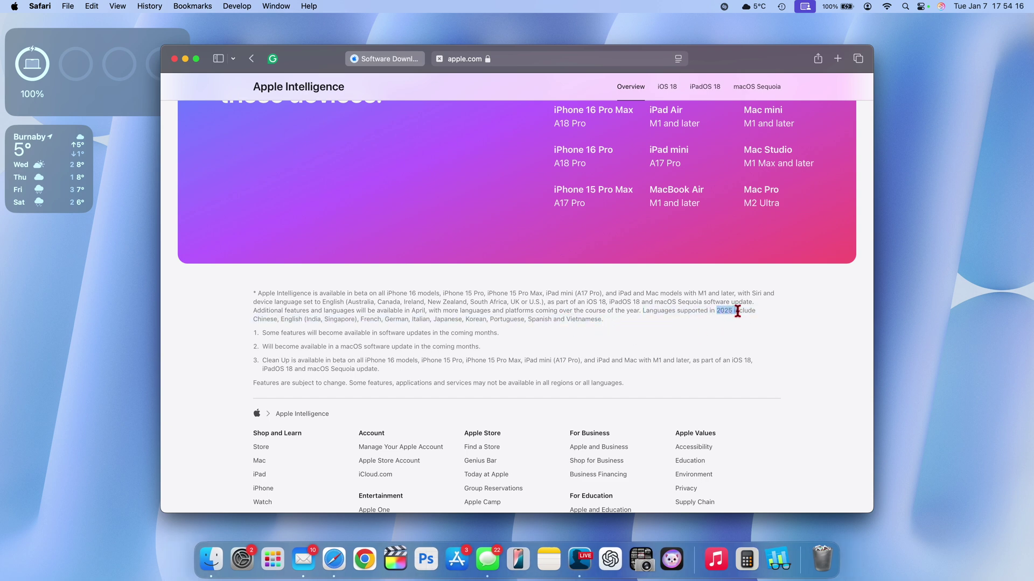
pyautogui.scroll(4, 737, 312)
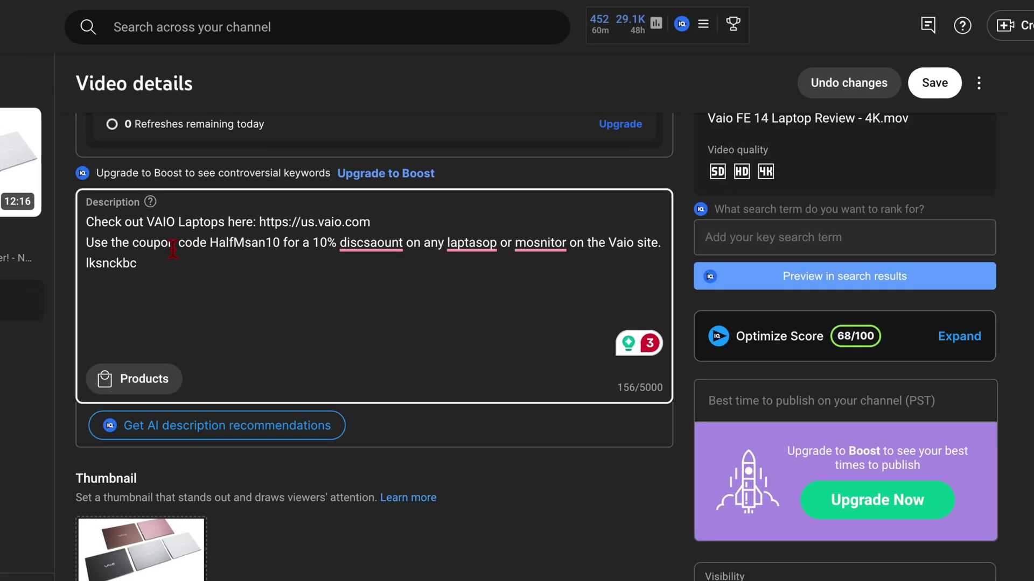
# Step: Insert stray letters 'g' and 'sa' into words of the YouTube Studio description
pyautogui.write('g')
pyautogui.click(203, 277)
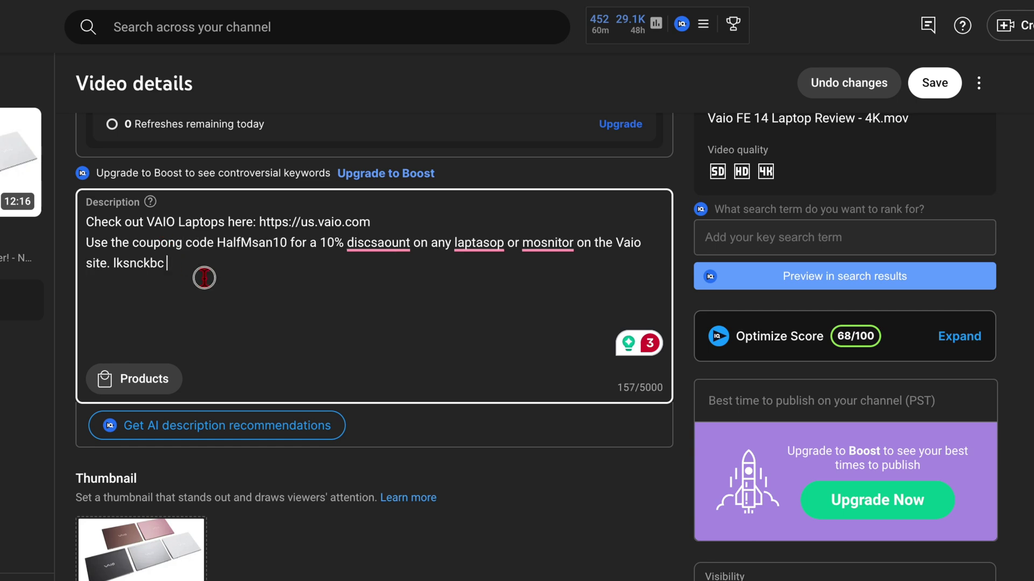
pyautogui.click(169, 241)
pyautogui.write('sa')
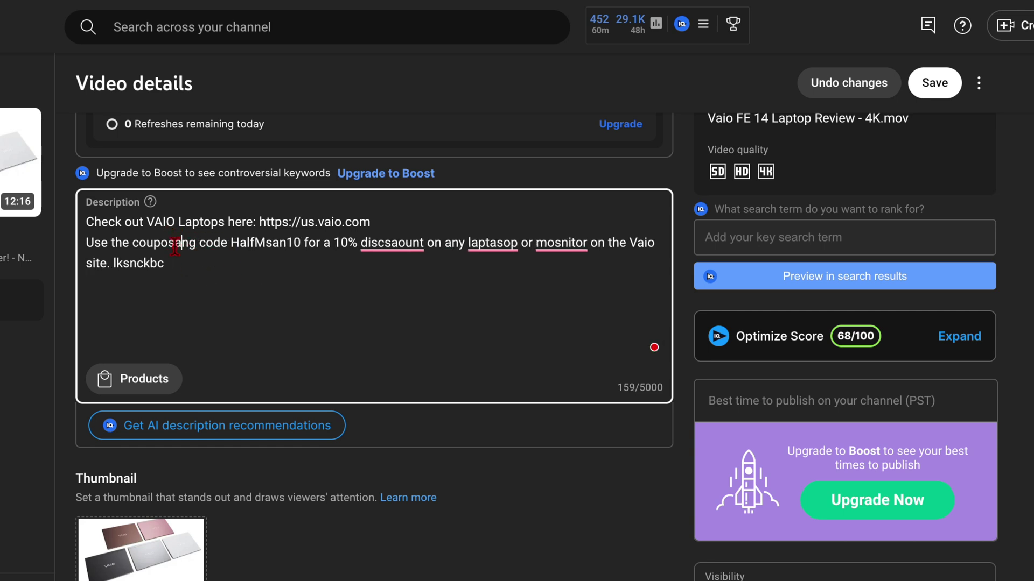
# Step: Accept Grammarly fixes for discount, laptop, coupon and monitor, then select the description text
pyautogui.moveTo(390, 248)
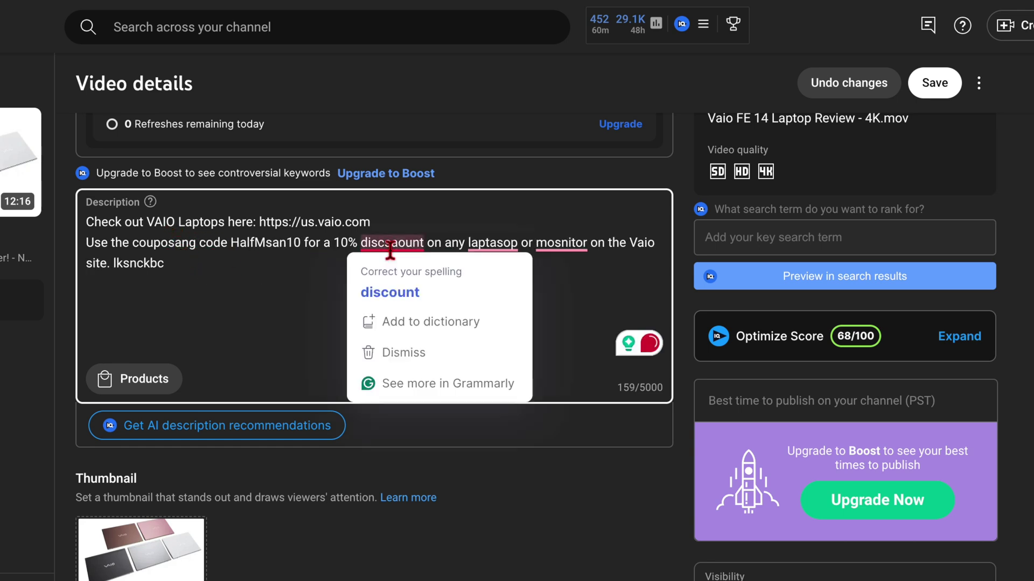
pyautogui.click(399, 295)
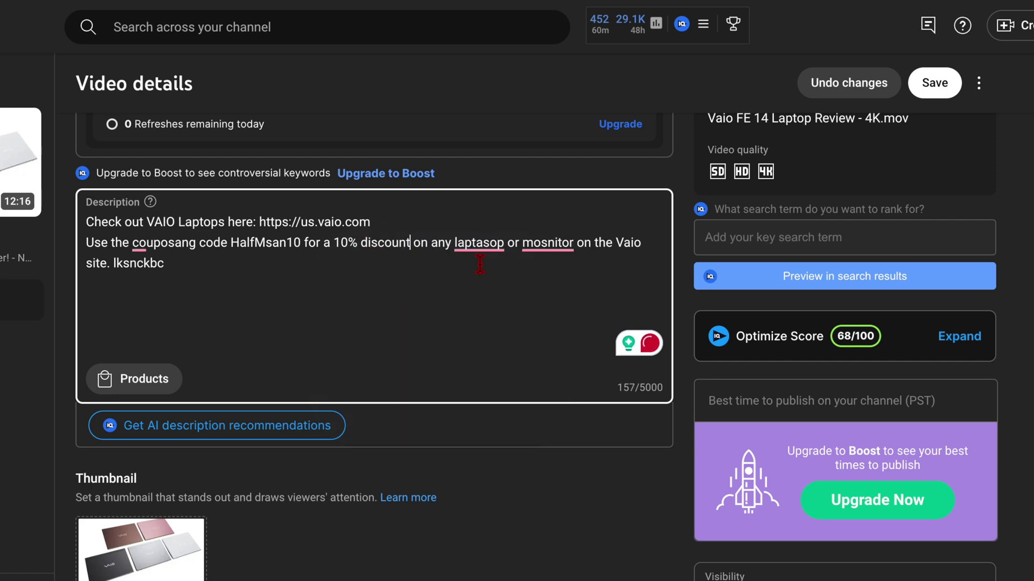
pyautogui.moveTo(479, 264)
pyautogui.click(489, 291)
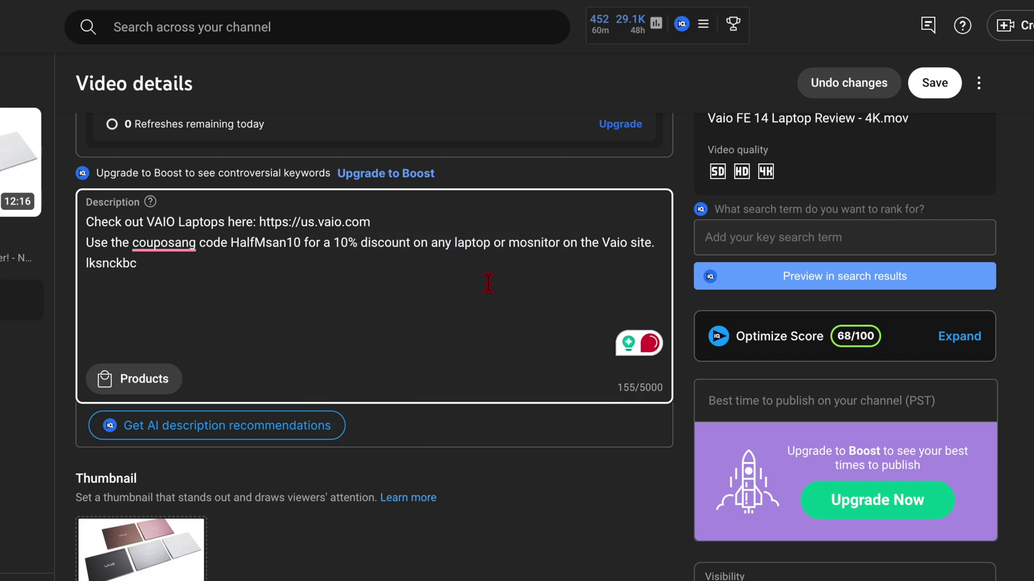
pyautogui.moveTo(157, 244)
pyautogui.click(157, 291)
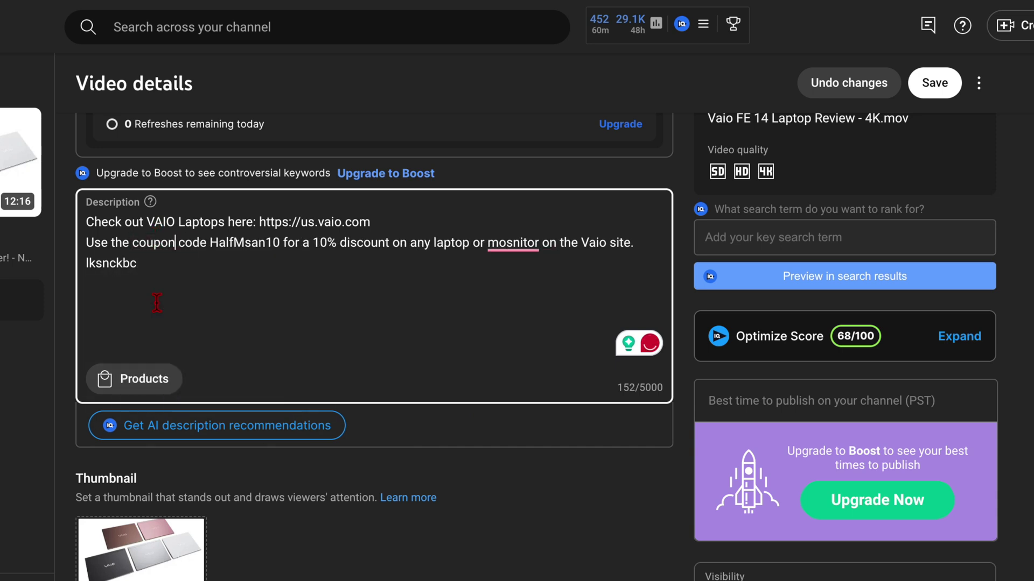
pyautogui.moveTo(492, 246)
pyautogui.click(513, 291)
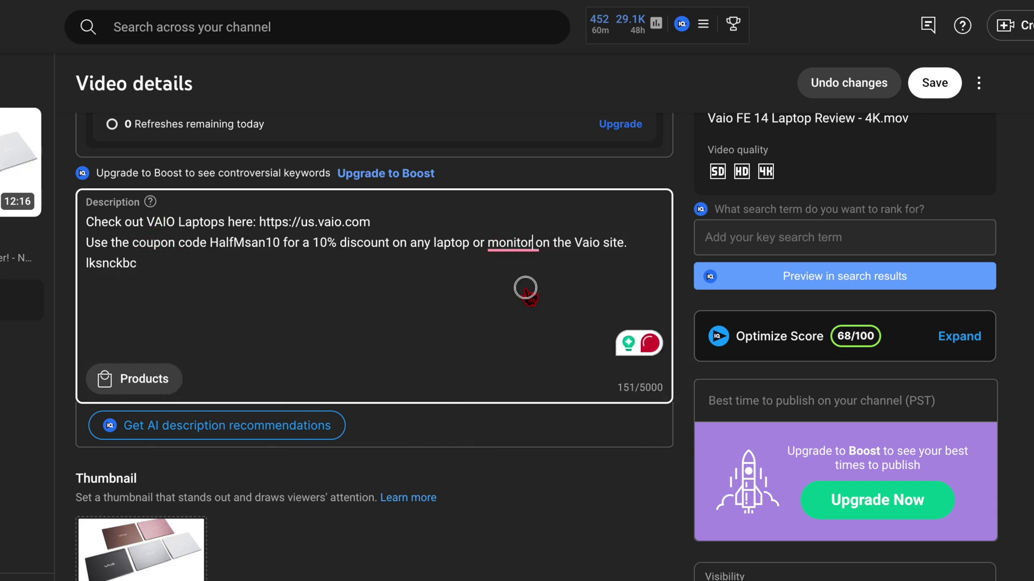
pyautogui.moveTo(138, 265); pyautogui.dragTo(83, 264)
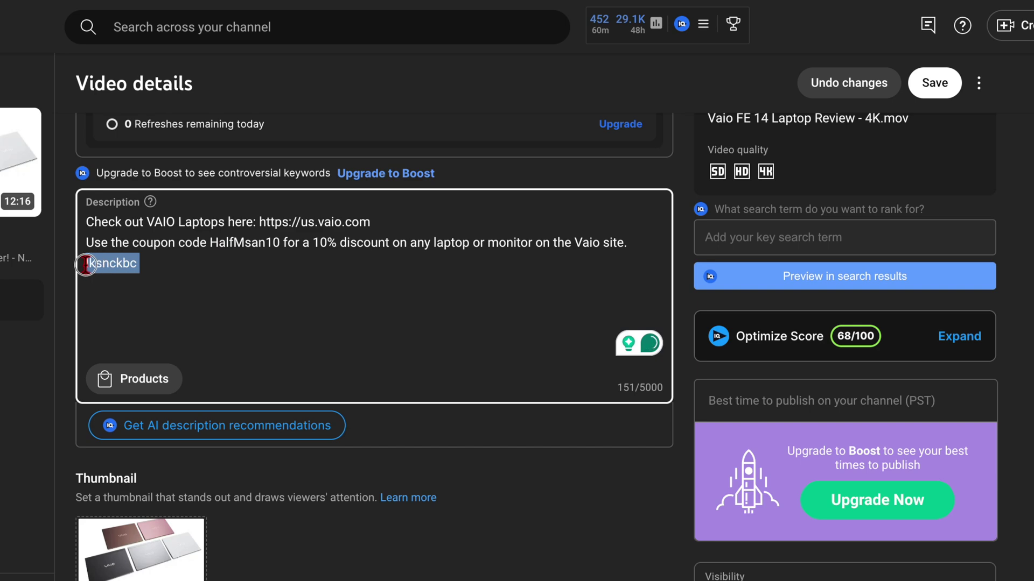
pyautogui.hotkey('ctrl', 'a')
pyautogui.rightClick(113, 263)
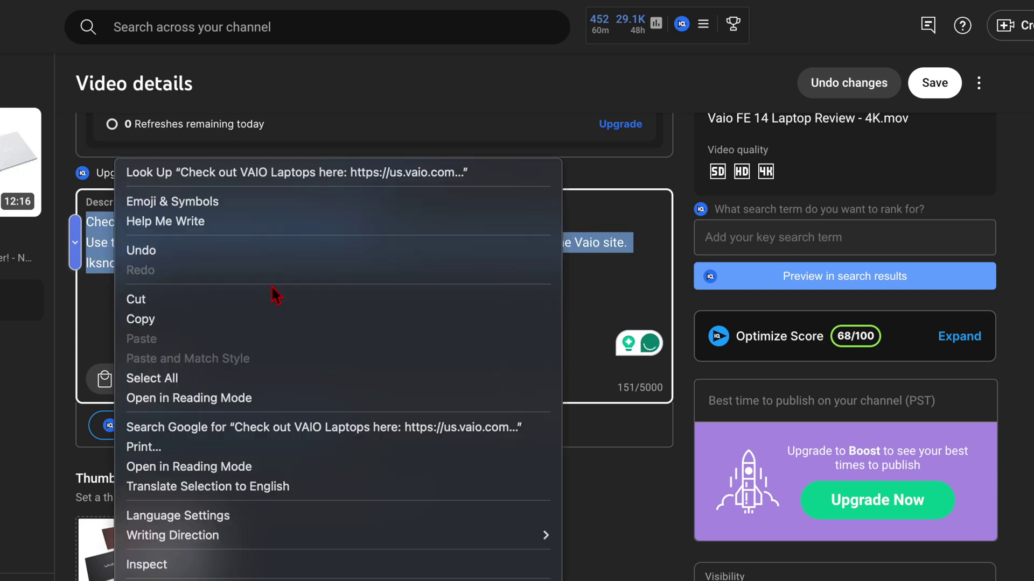
pyautogui.moveTo(293, 541)
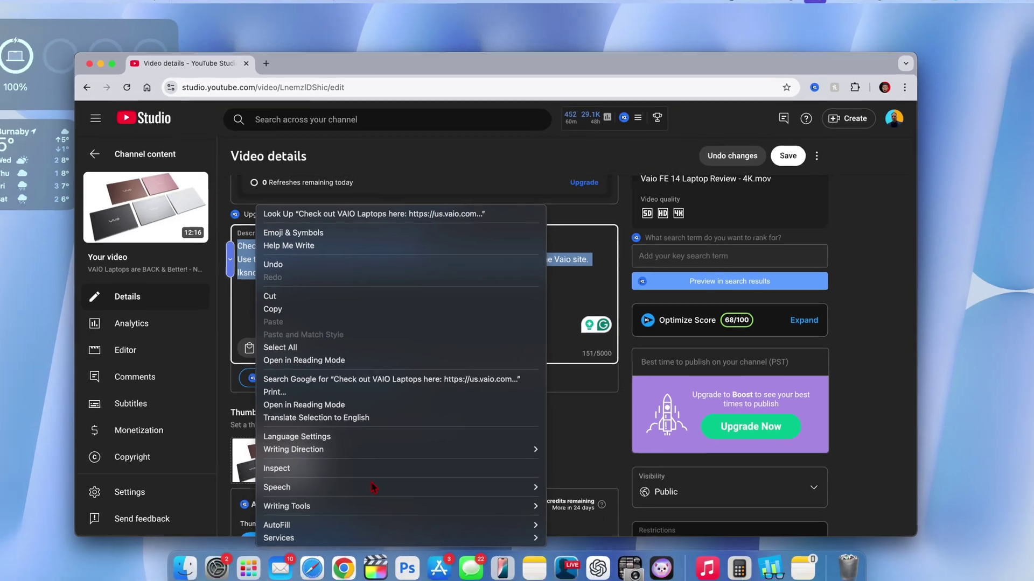
pyautogui.moveTo(345, 580)
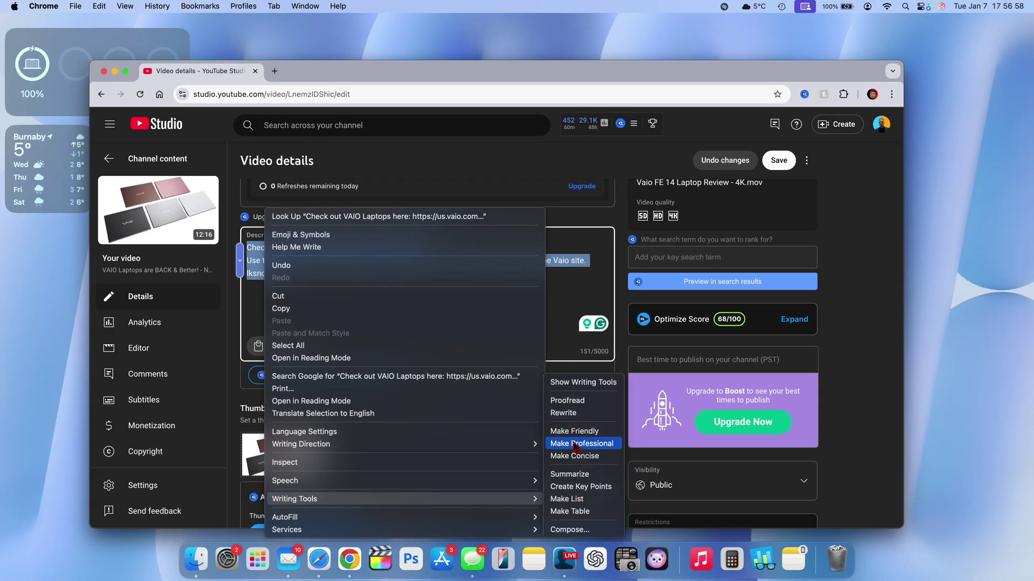
pyautogui.click(344, 280)
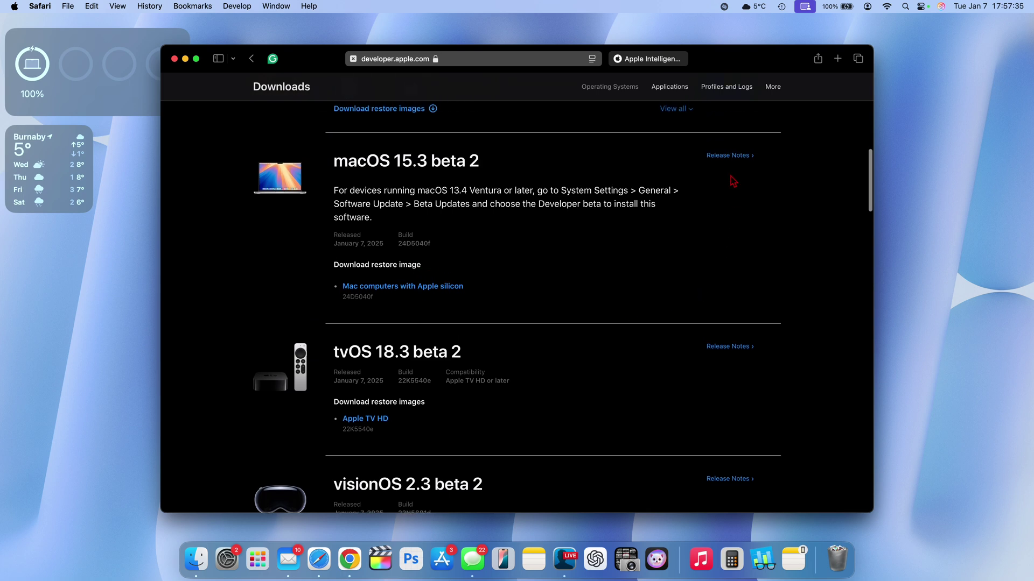
# Step: Open and read the macOS Sequoia 15.3 Beta 2 Release Notes
pyautogui.click(727, 158)
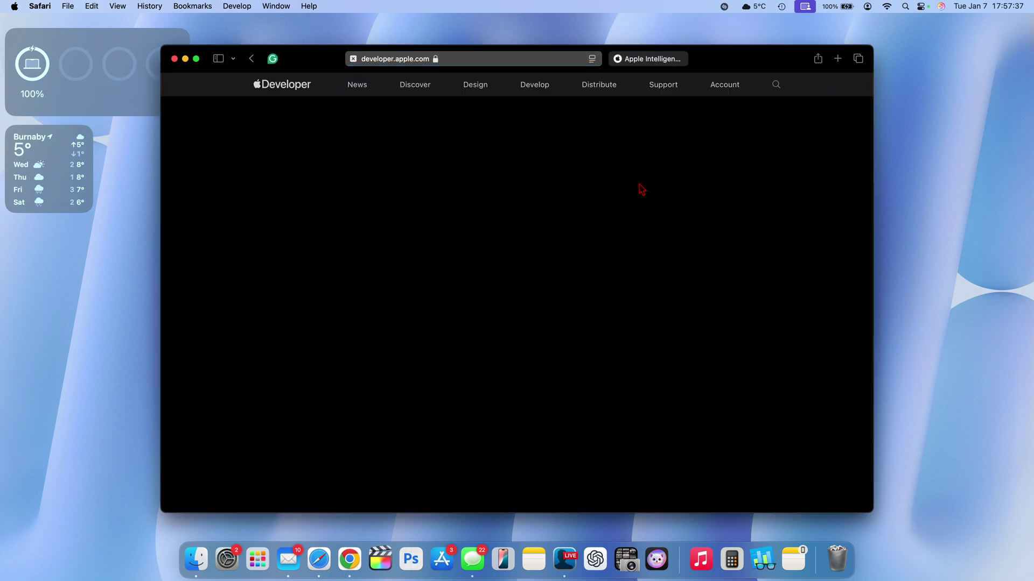
pyautogui.scroll(-5, 641, 189)
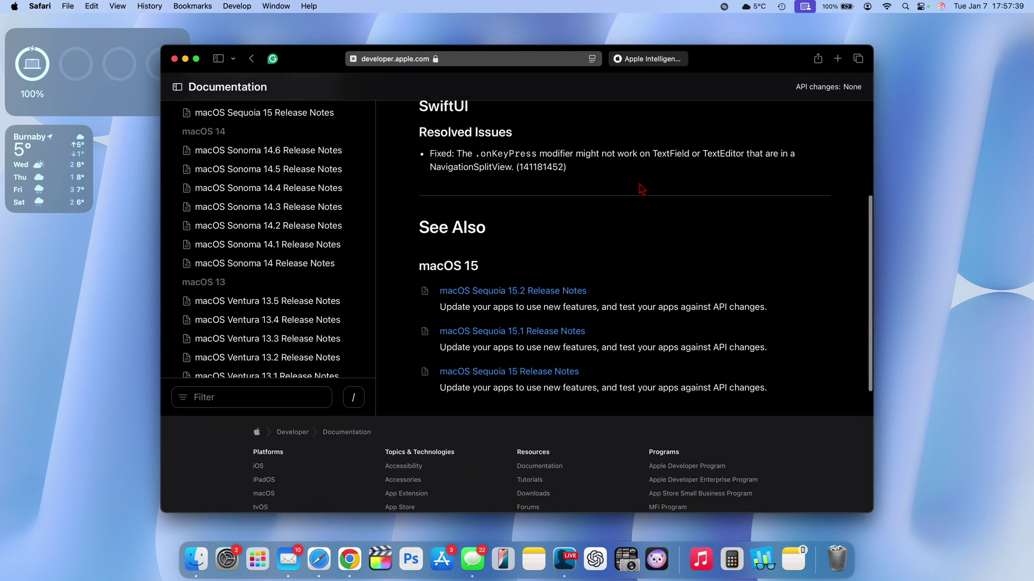
pyautogui.scroll(5, 641, 188)
pyautogui.scroll(1, 641, 189)
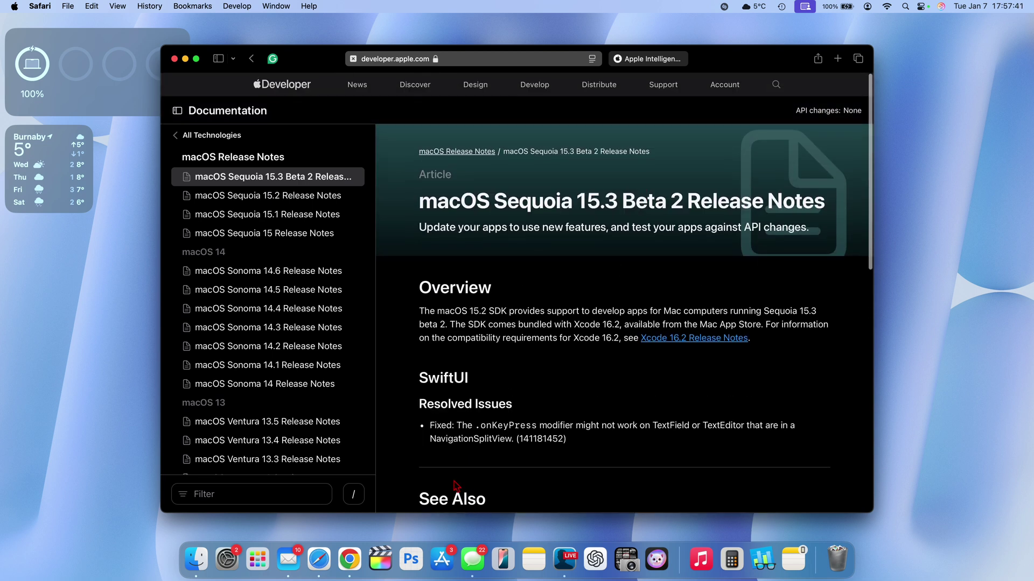
pyautogui.scroll(-1, 490, 401)
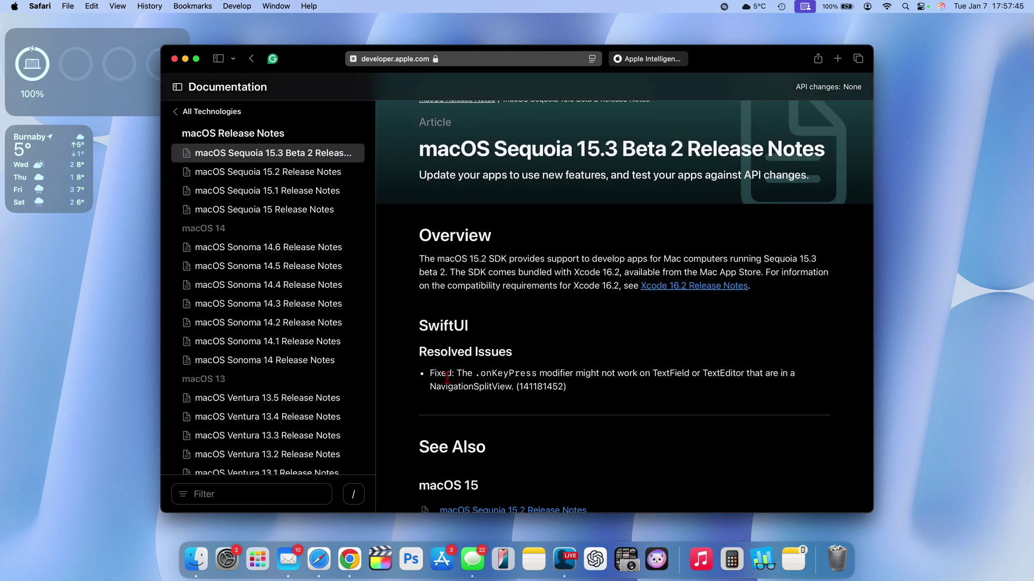
pyautogui.scroll(-2, 447, 380)
# Step: Switch to the macOS Sequoia 15.2 release notes in the sidebar and read them
pyautogui.click(288, 160)
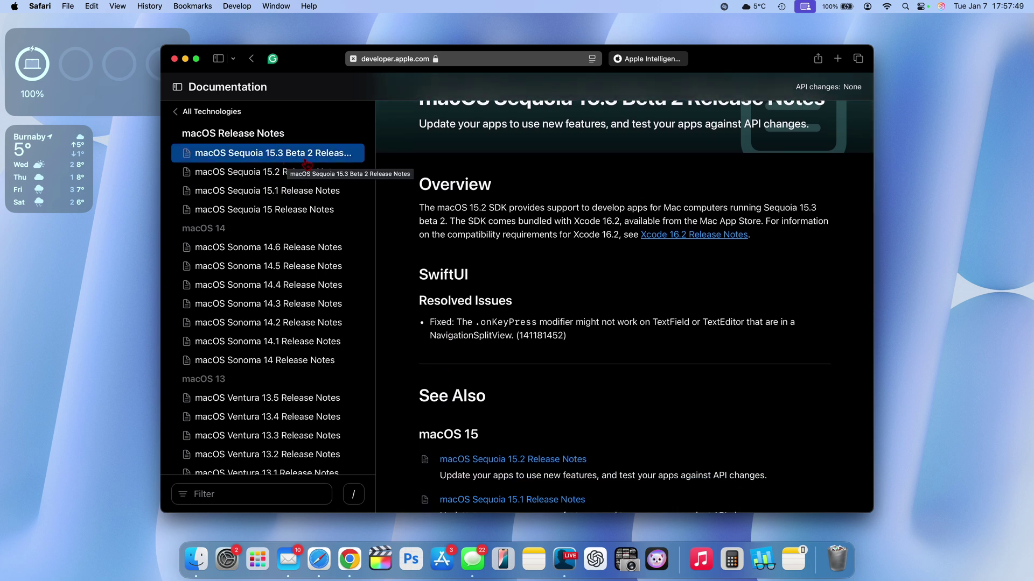
pyautogui.press('Down')
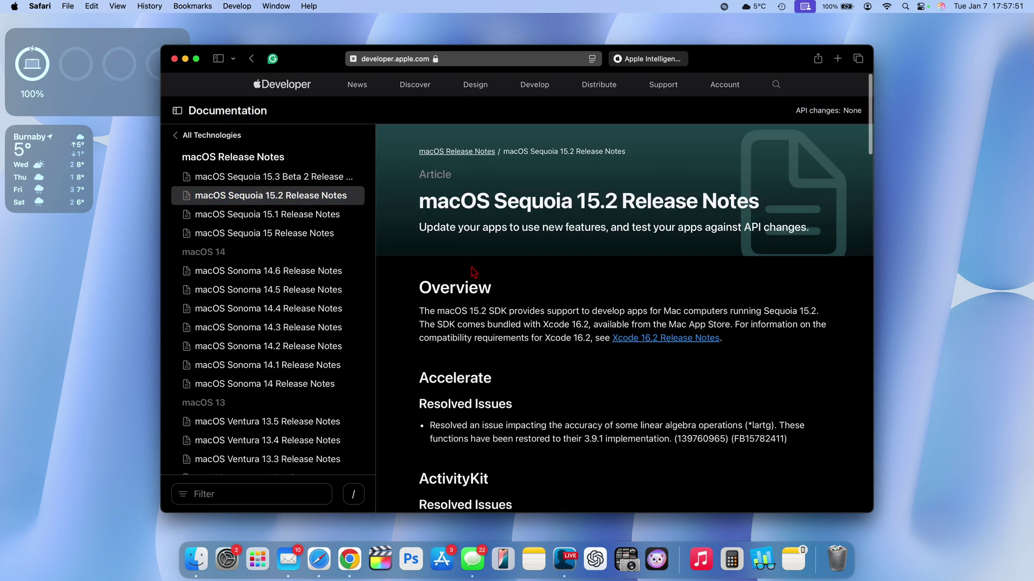
pyautogui.scroll(-5, 473, 271)
pyautogui.scroll(-2, 473, 270)
pyautogui.click(276, 179)
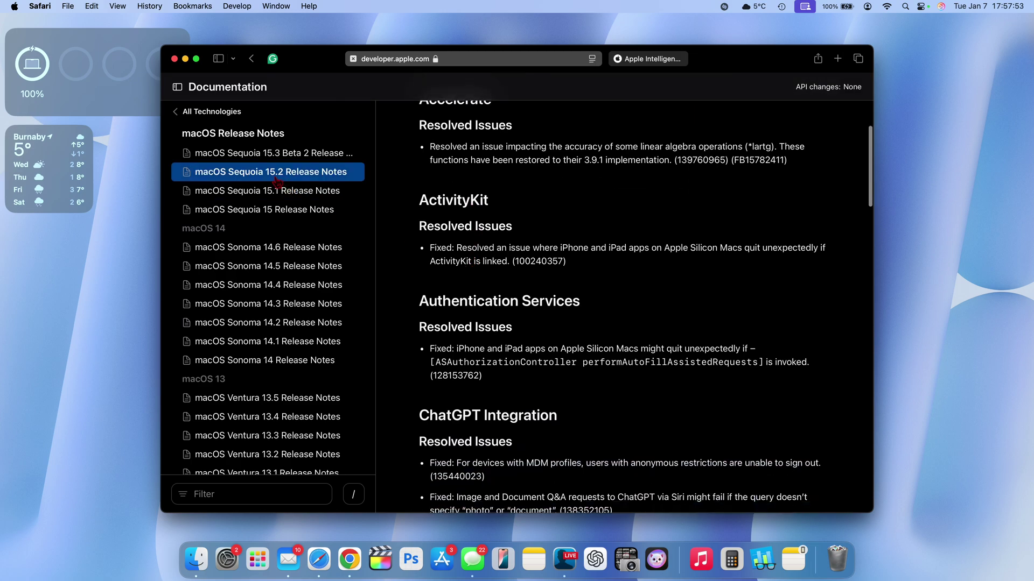
pyautogui.scroll(-15, 686, 300)
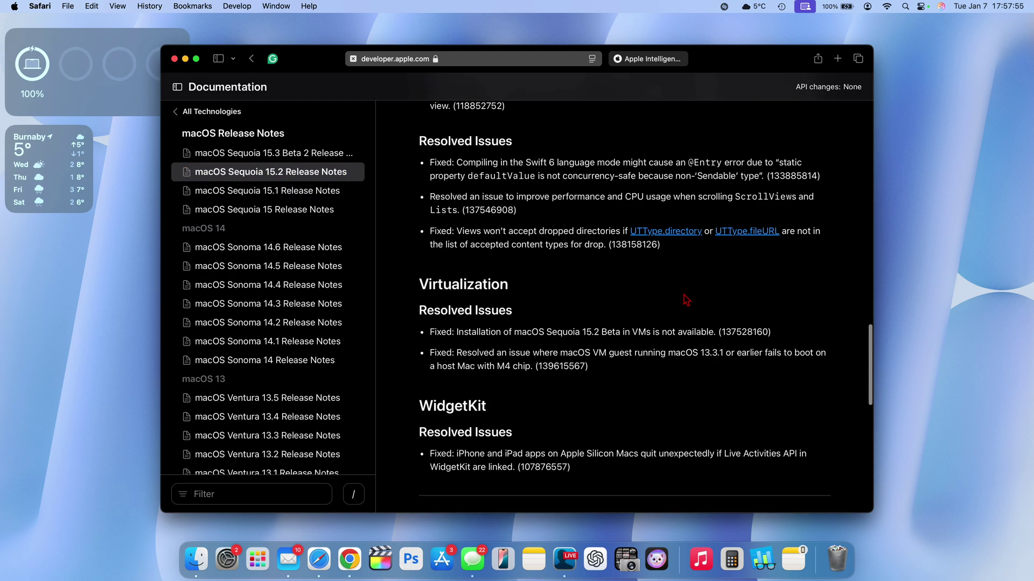
pyautogui.scroll(20, 687, 300)
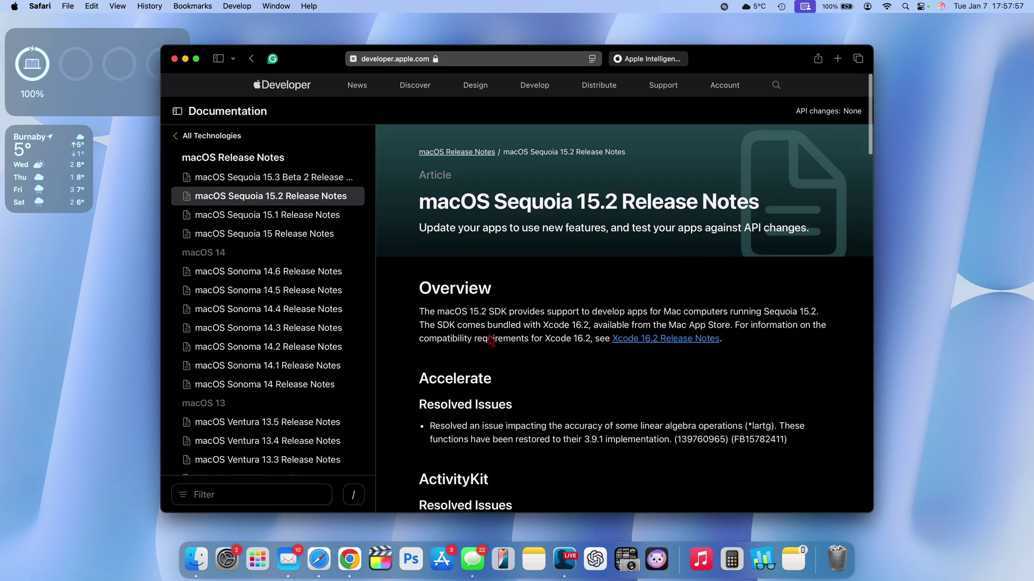
# Step: Return to the 15.3 Beta 2 notes, then minimize the Safari window
pyautogui.click(279, 184)
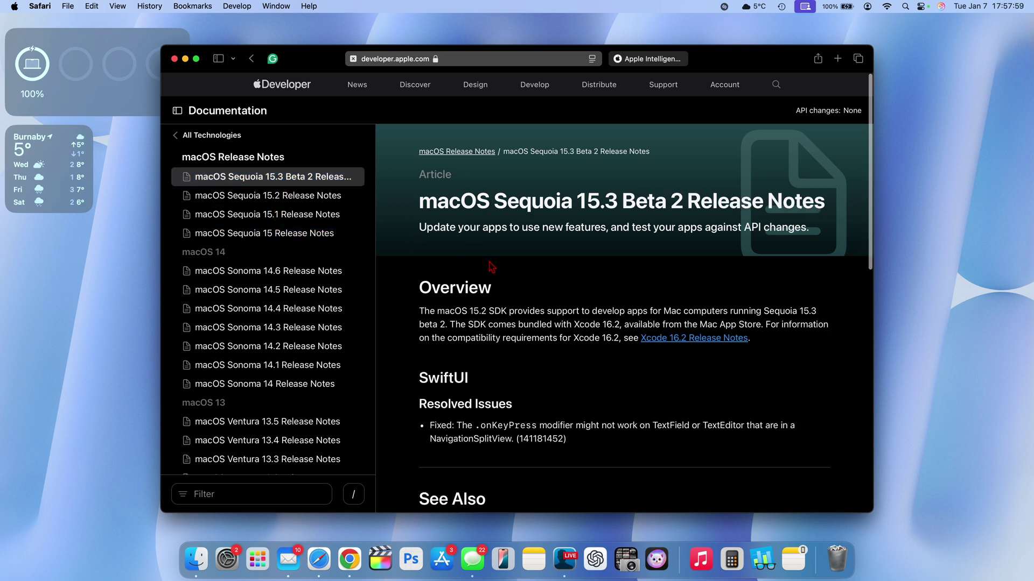
pyautogui.scroll(-15, 501, 280)
pyautogui.scroll(15, 514, 296)
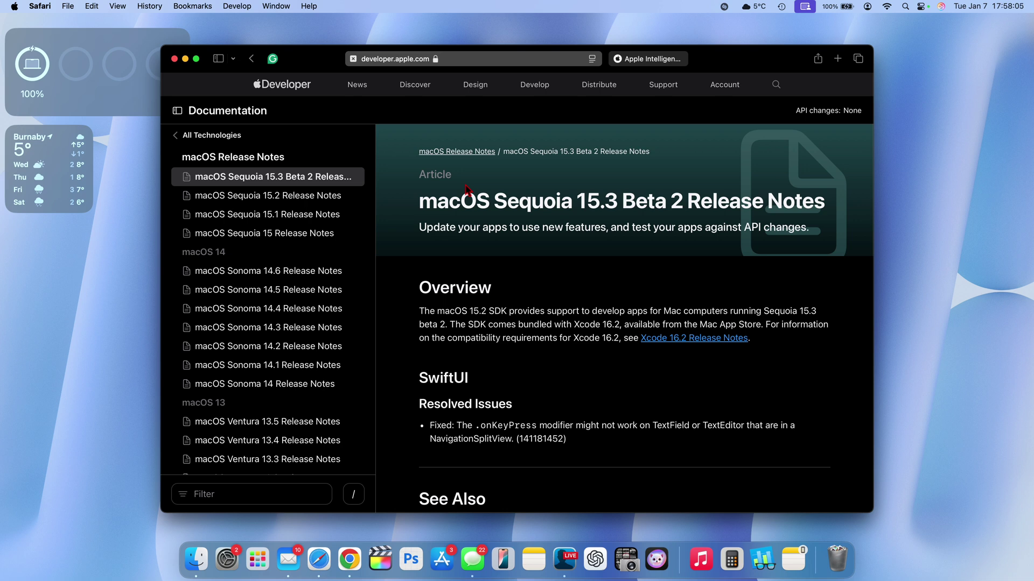
pyautogui.click(184, 61)
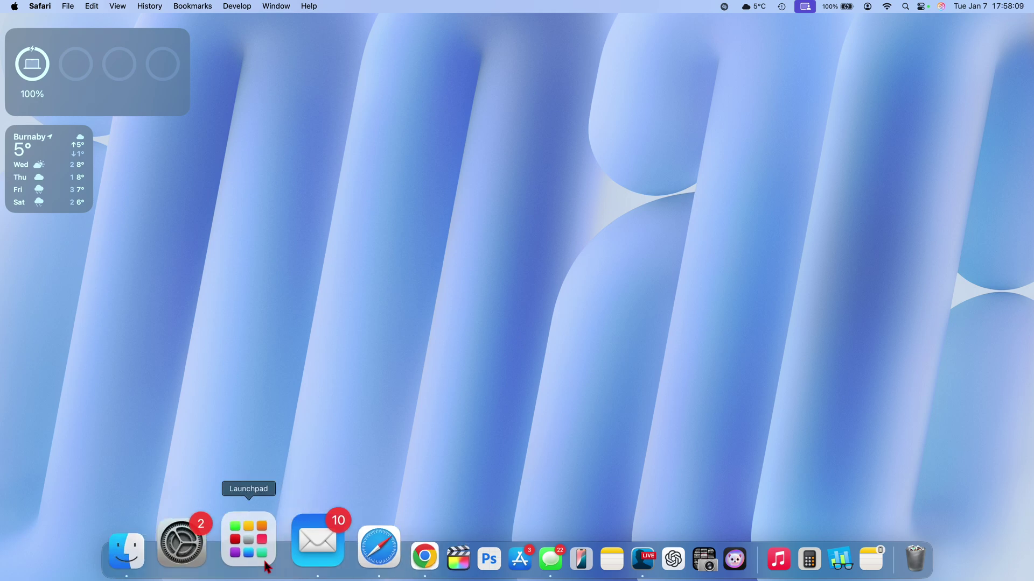
# Step: Open Calendar from Launchpad to its January 2025 month view
pyautogui.click(263, 558)
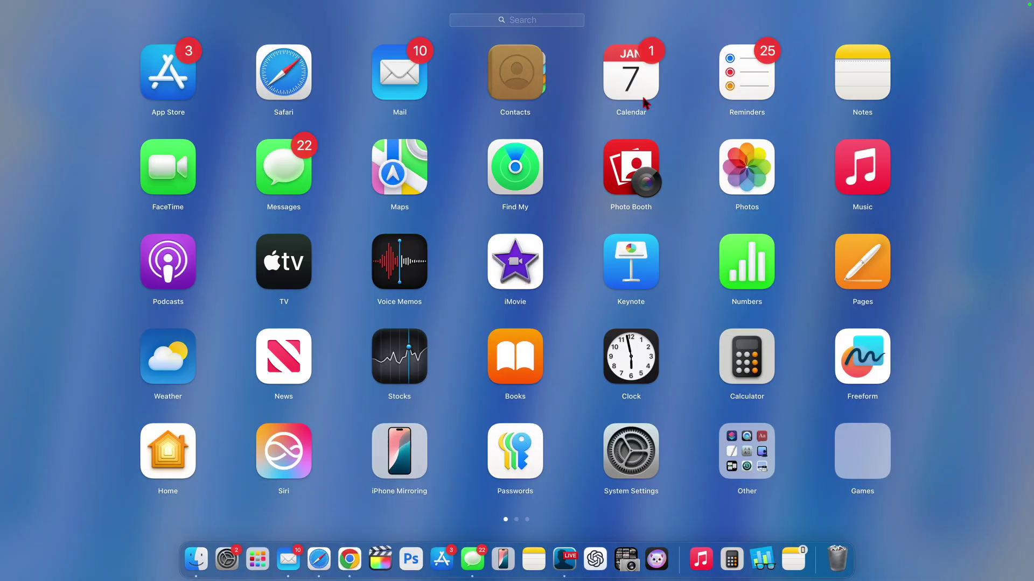
pyautogui.click(643, 101)
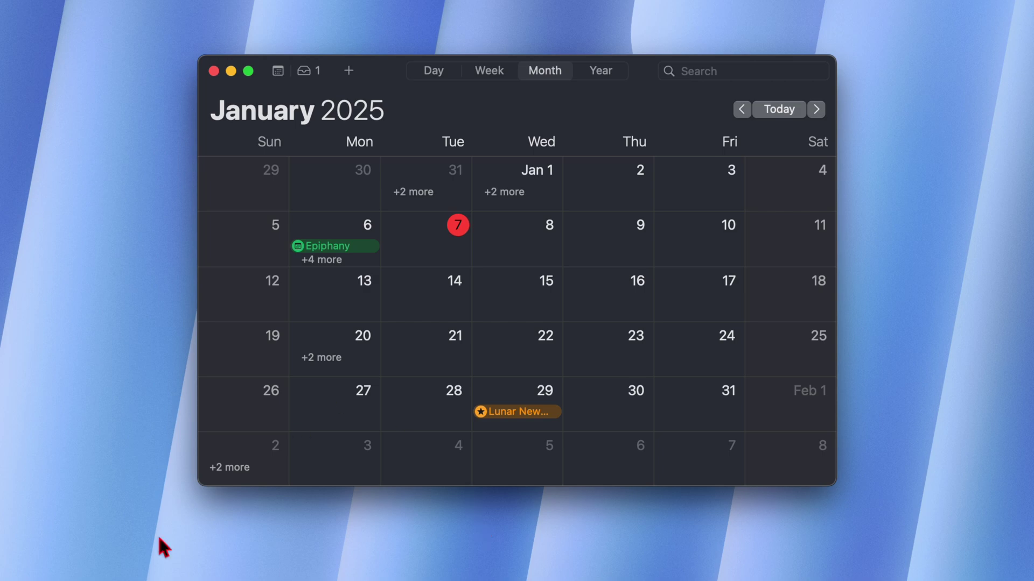
# Step: Launch Geekbench 5 from Launchpad's second page
pyautogui.click(172, 563)
pyautogui.scroll(-2, 485, 377)
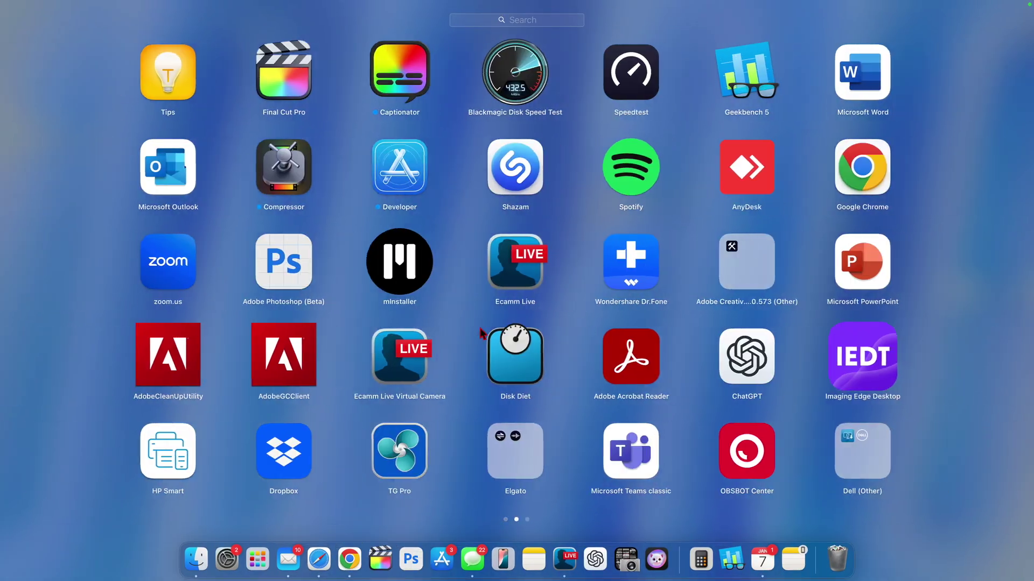
pyautogui.scroll(2, 504, 349)
pyautogui.scroll(-2, 481, 334)
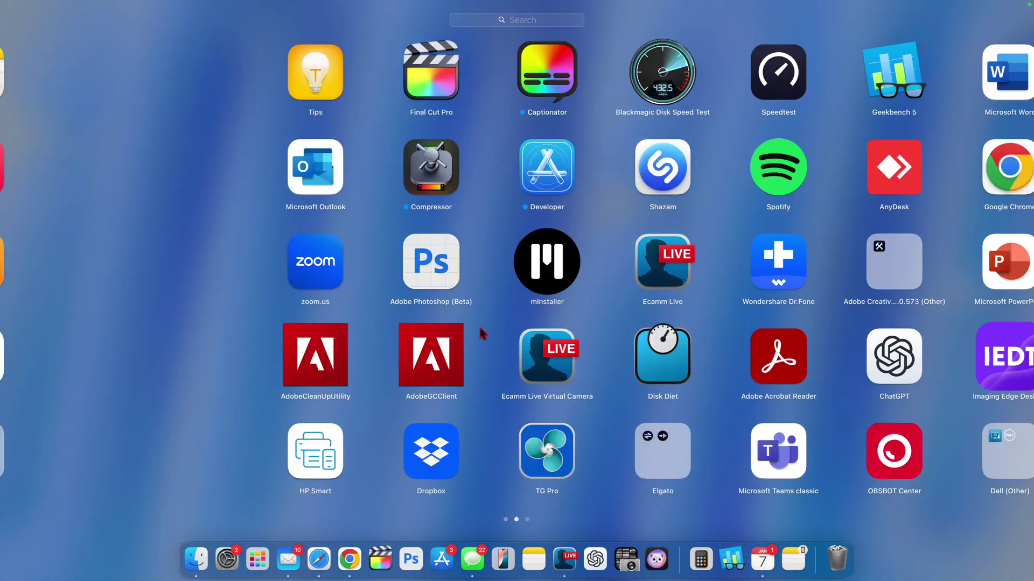
pyautogui.click(732, 560)
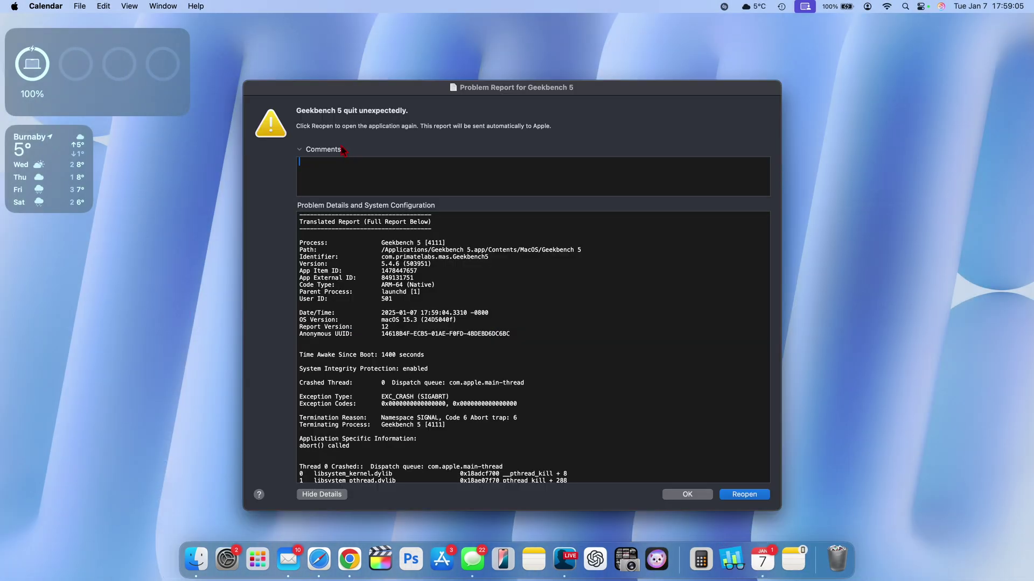
# Step: Dismiss both Geekbench 5 crash Problem Report dialogs
pyautogui.scroll(-20, 638, 346)
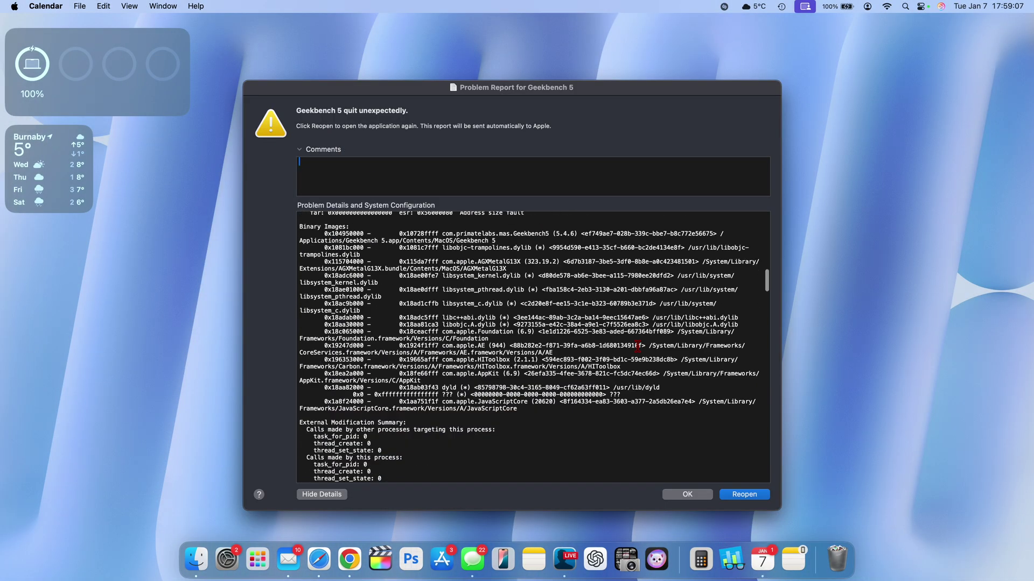
pyautogui.click(696, 494)
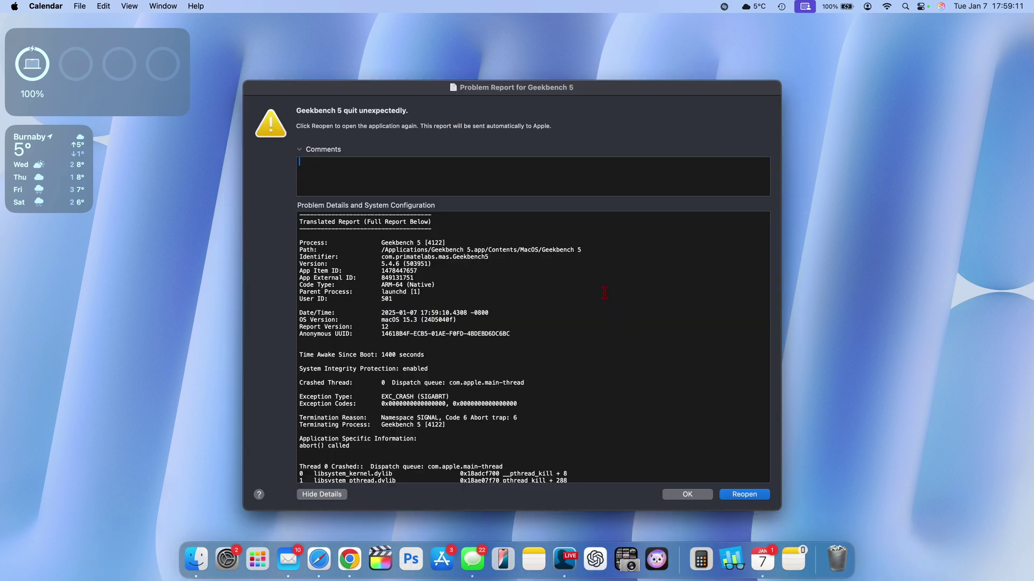
pyautogui.scroll(-15, 604, 292)
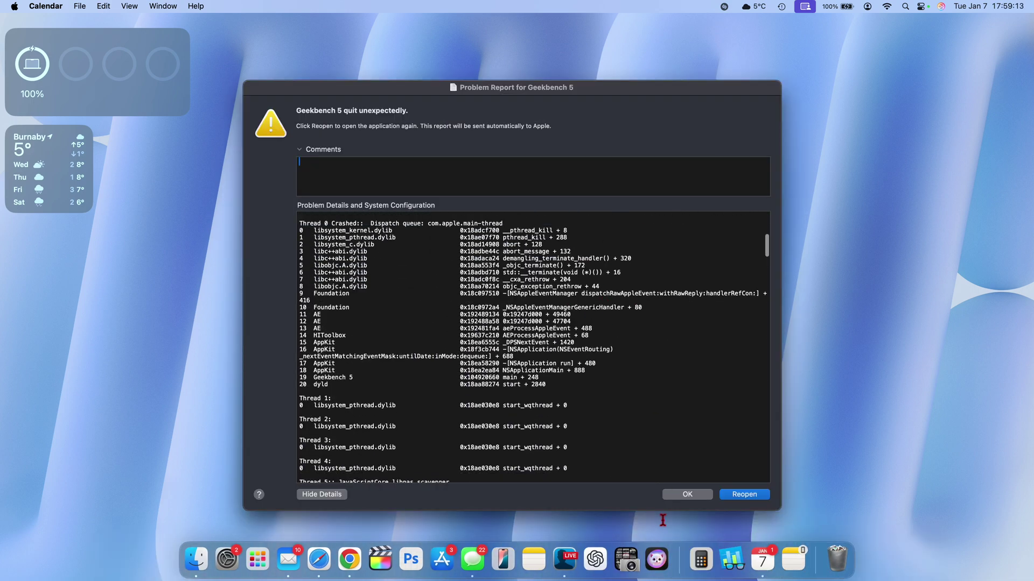
pyautogui.click(677, 496)
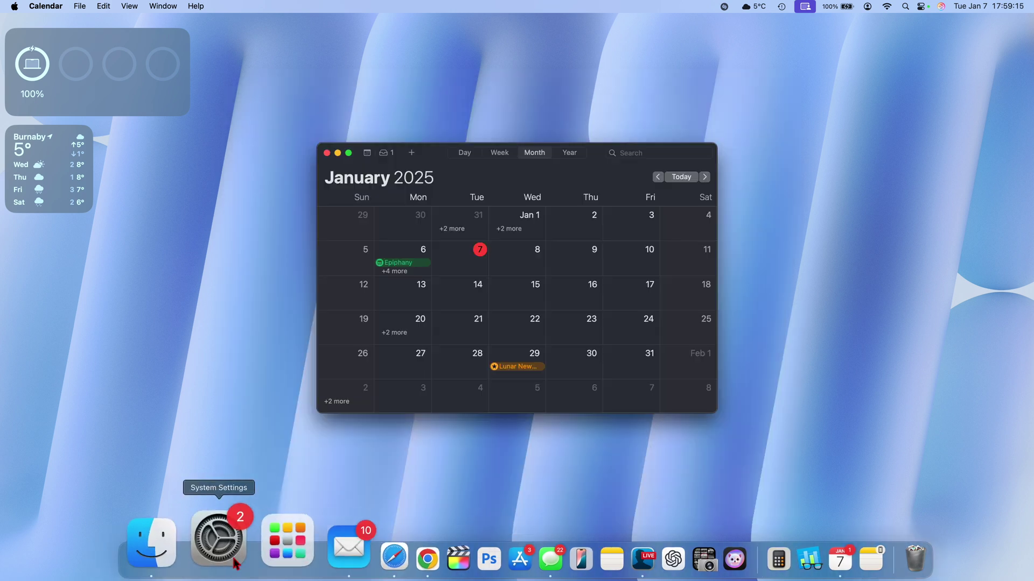
# Step: Show the Battery pane's Last 10 Days energy and screen-on usage in System Settings
pyautogui.click(215, 546)
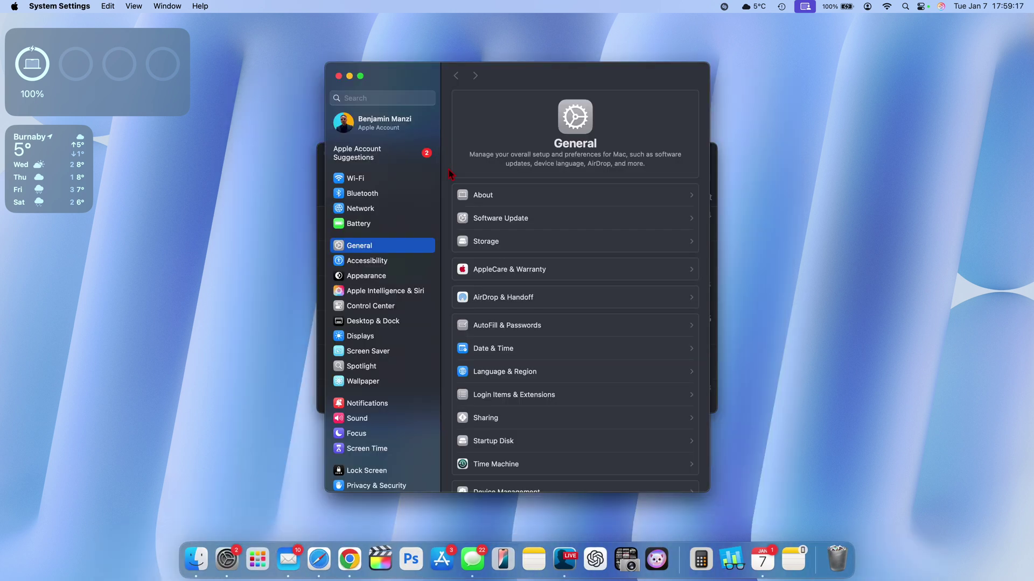
pyautogui.click(360, 224)
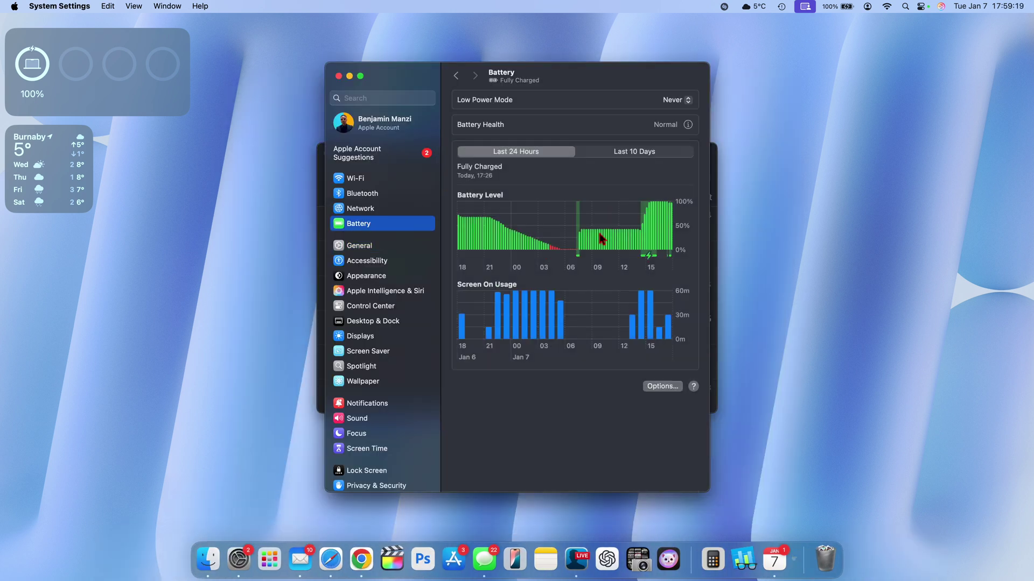
pyautogui.click(608, 154)
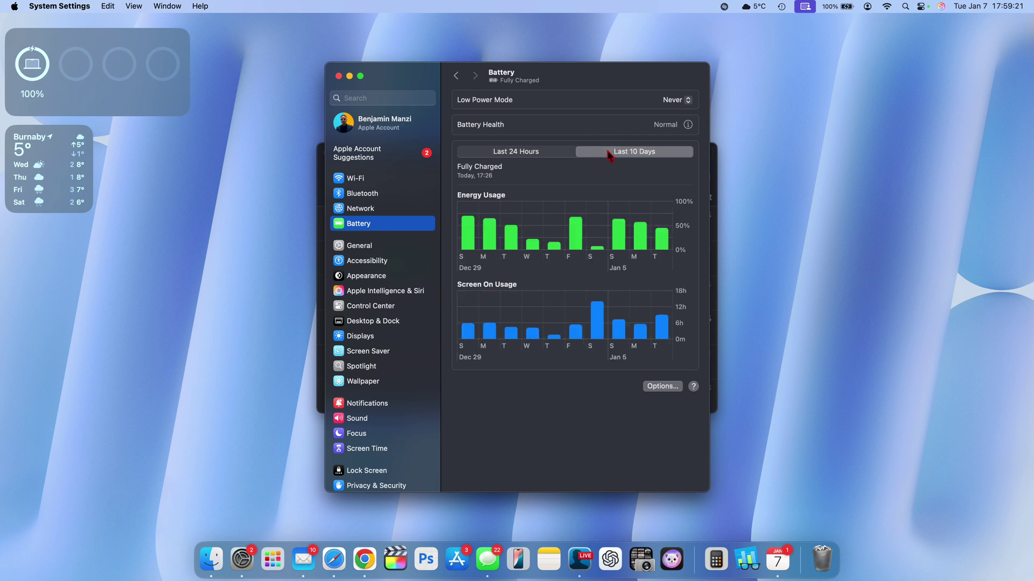